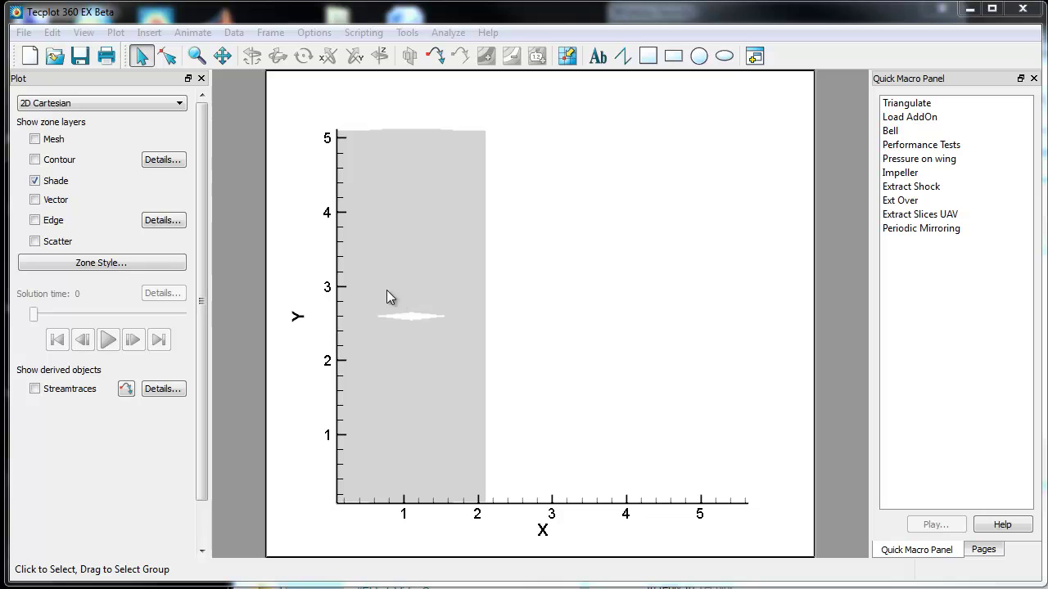
Set the convective field variables to Velocity, using u-velocity for U and v-velocity for V
{"action": "scroll", "coordinate": [420, 323], "scroll_direction": "up", "scroll_amount": 3}
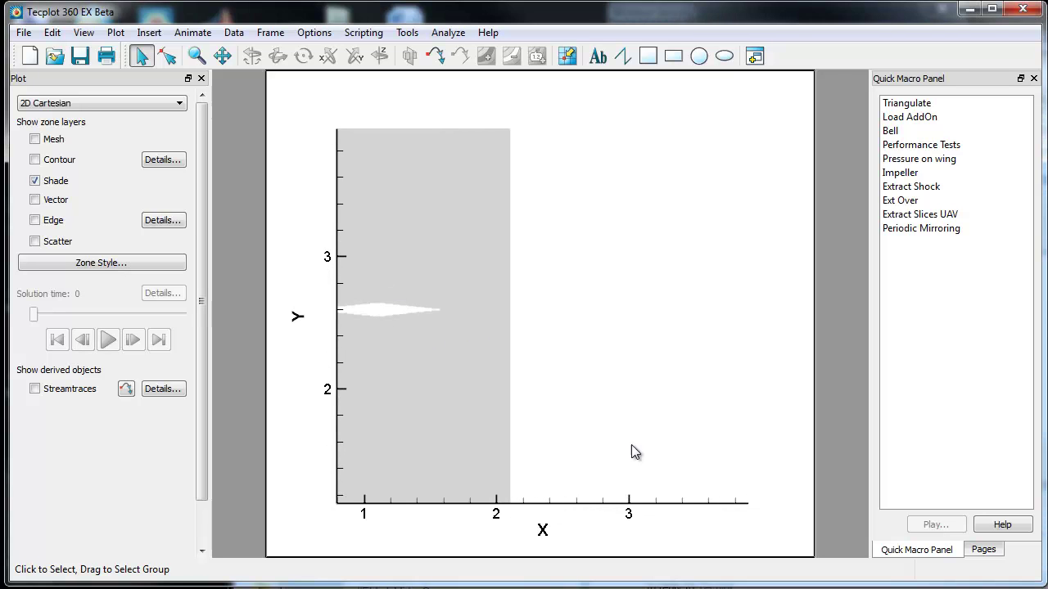
{"action": "scroll", "coordinate": [655, 425], "scroll_direction": "down", "scroll_amount": 2}
{"action": "scroll", "coordinate": [696, 458], "scroll_direction": "up", "scroll_amount": 4}
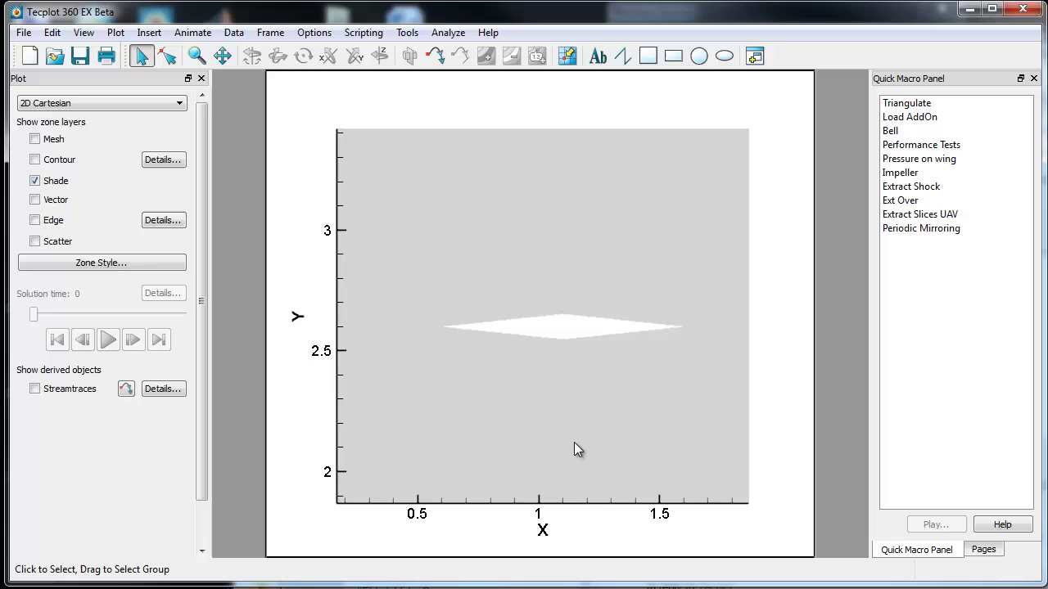
{"action": "right_click_drag", "start_coordinate": [574, 443], "coordinate": [560, 471]}
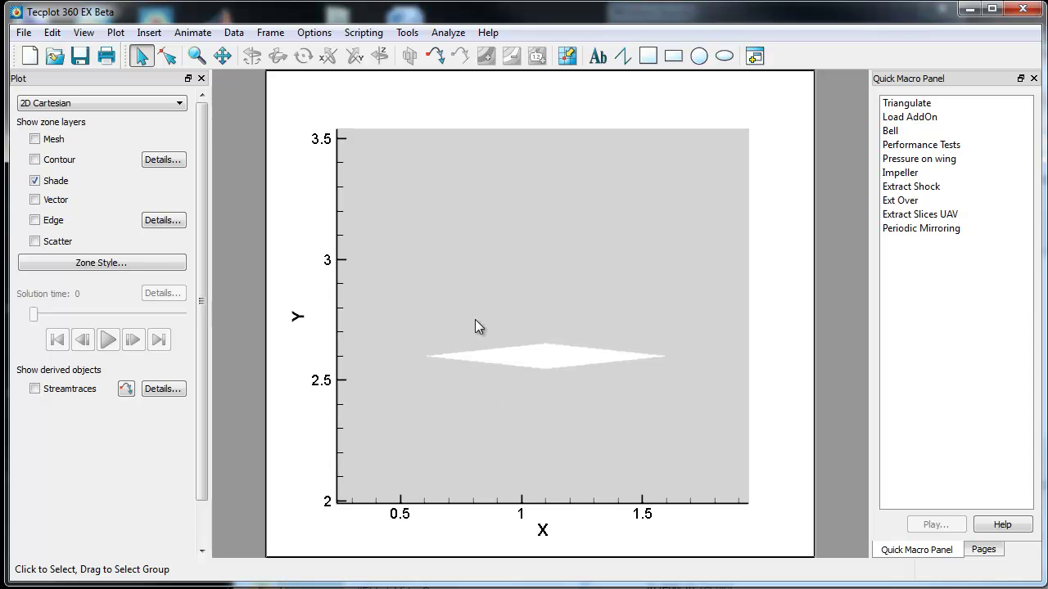
{"action": "left_click", "coordinate": [443, 36]}
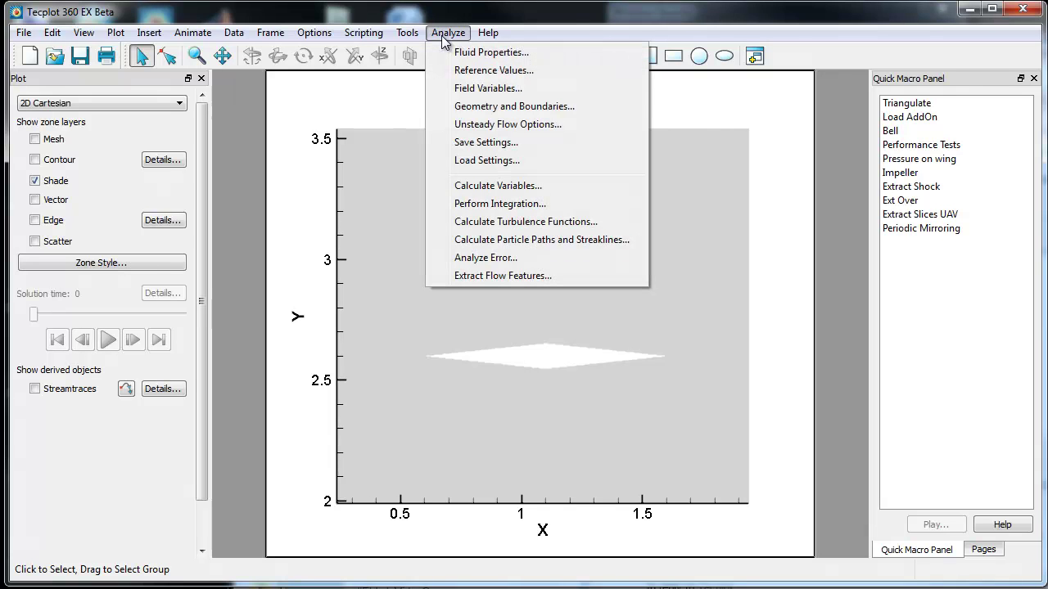
{"action": "left_click", "coordinate": [513, 90]}
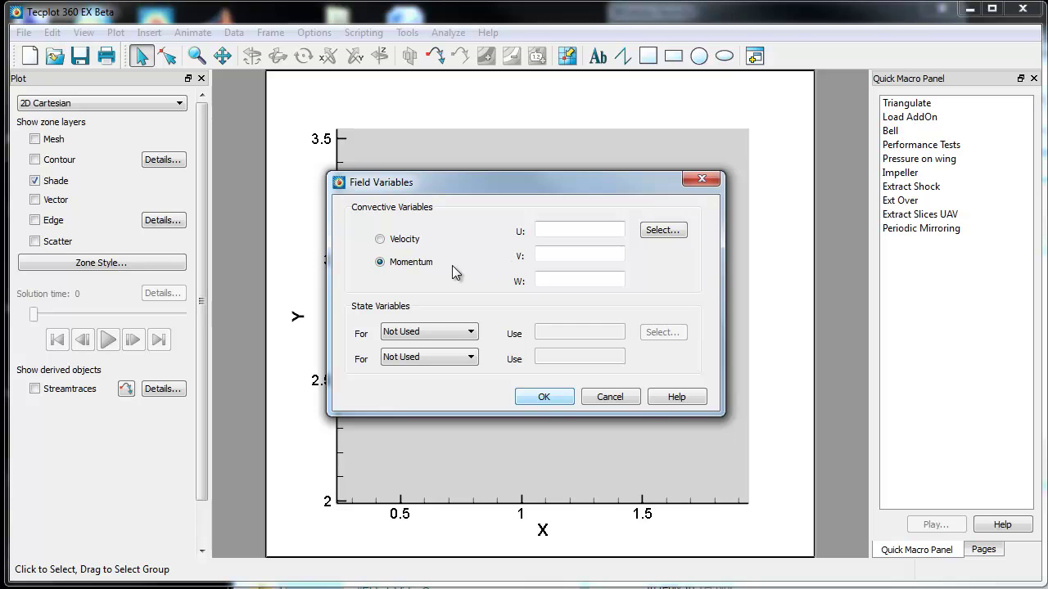
{"action": "left_click", "coordinate": [407, 242]}
{"action": "left_click", "coordinate": [660, 231]}
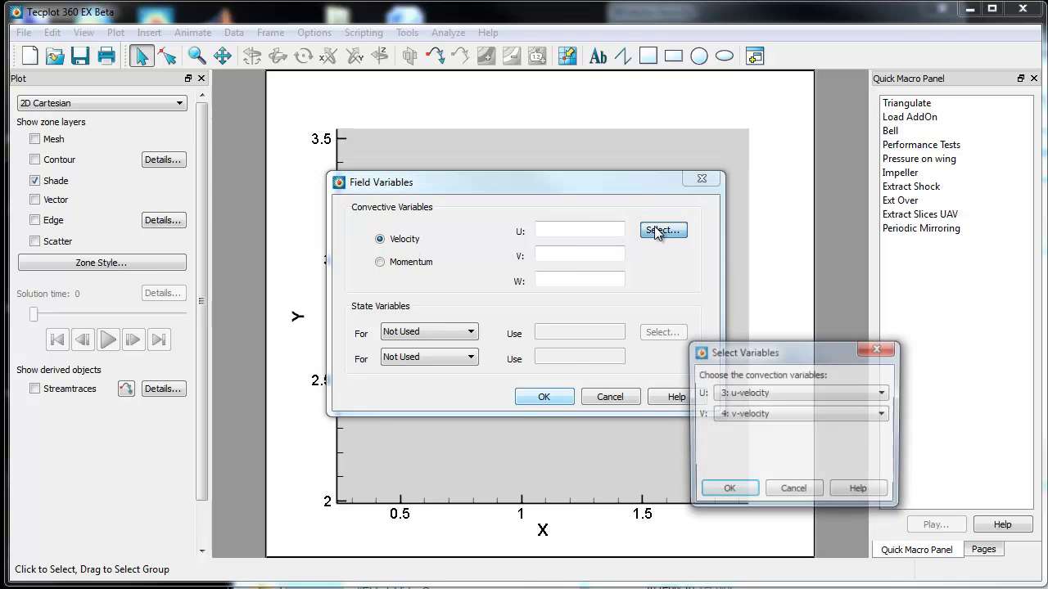
{"action": "left_click_drag", "start_coordinate": [784, 370], "coordinate": [577, 239]}
{"action": "left_click", "coordinate": [552, 360]}
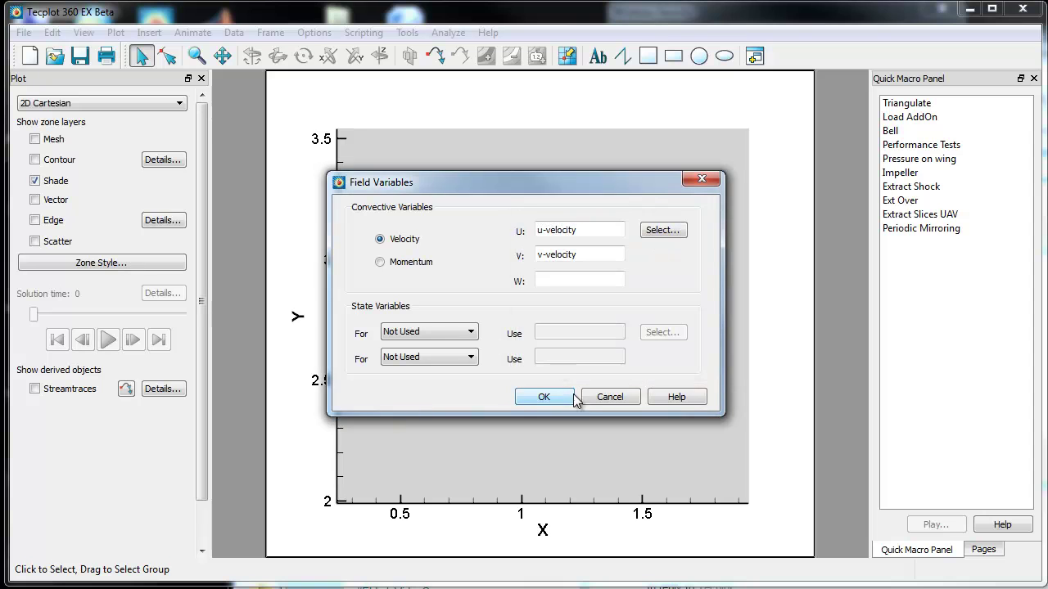
Set the two state variable types in the field variables to Temperature and Pressure
{"action": "left_click", "coordinate": [472, 332]}
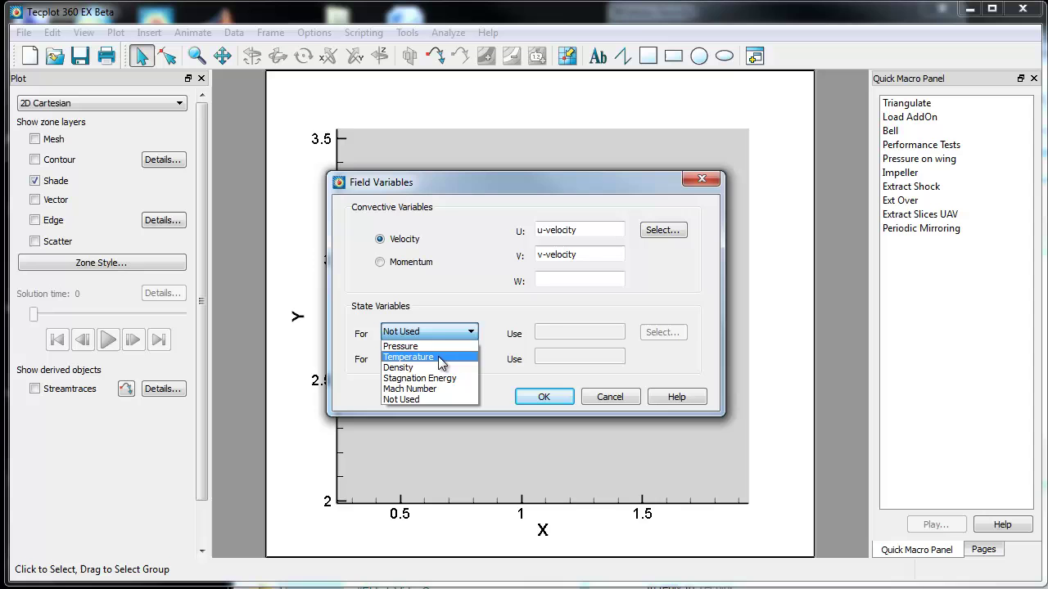
{"action": "left_click", "coordinate": [440, 358]}
{"action": "left_click", "coordinate": [439, 358]}
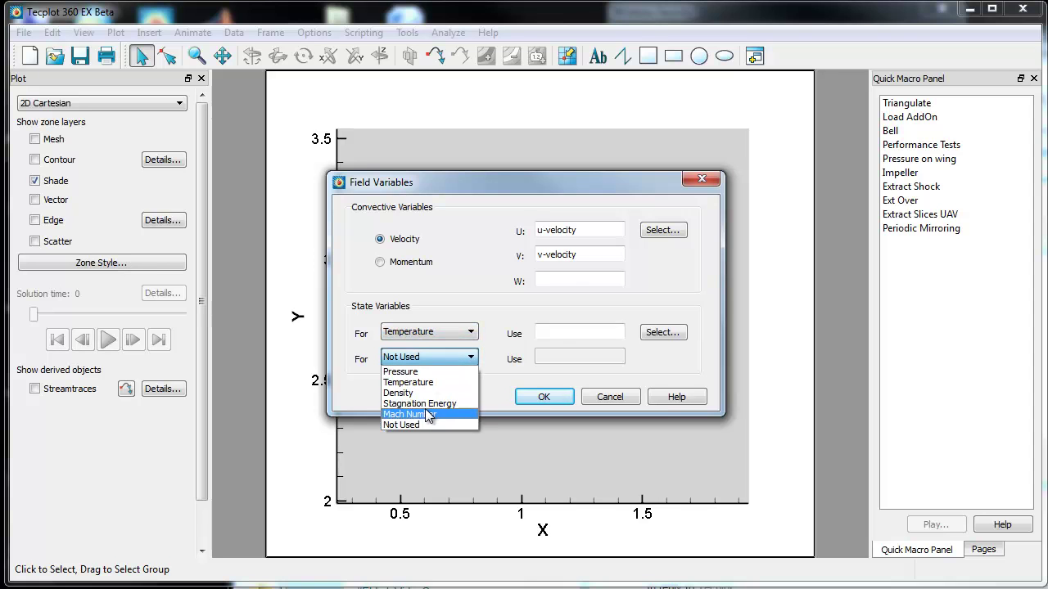
{"action": "left_click", "coordinate": [427, 372]}
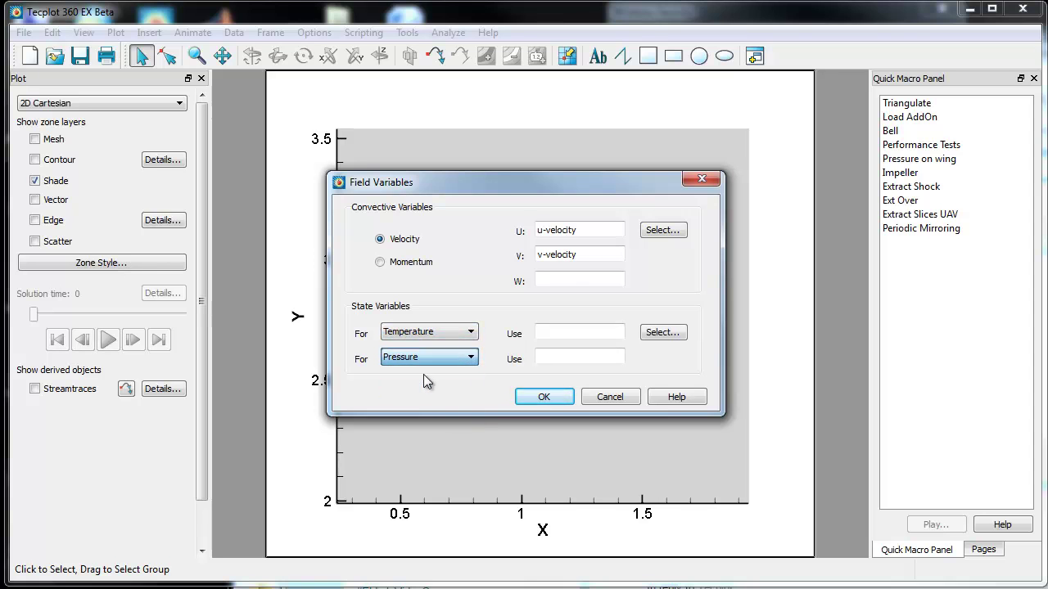
Assign static pressure to the Temperature state variable and static temperature to Pressure, and accept the field variables
{"action": "left_click", "coordinate": [664, 332]}
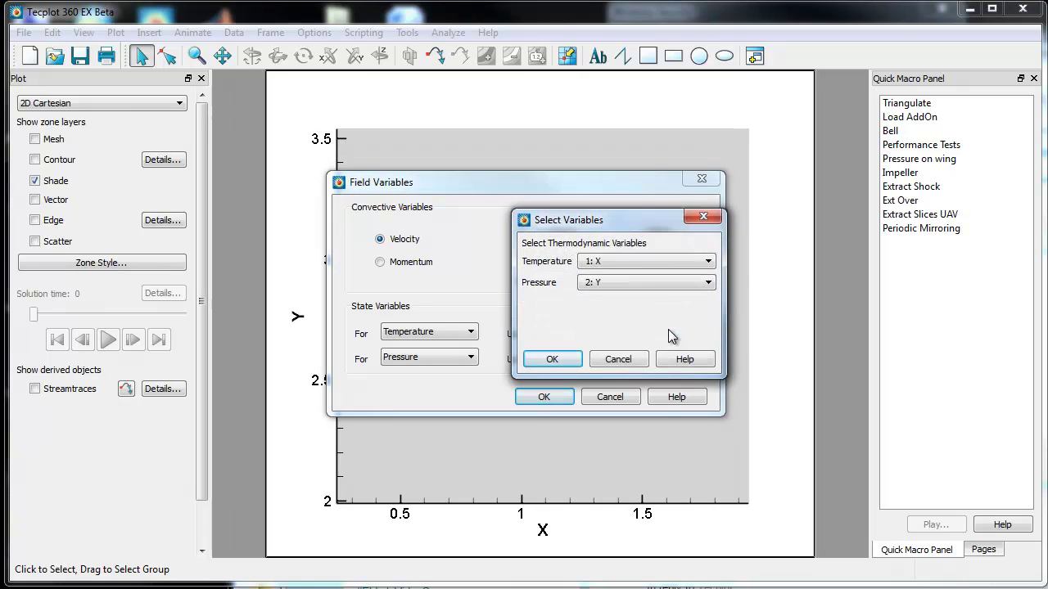
{"action": "left_click", "coordinate": [657, 264]}
{"action": "left_click", "coordinate": [623, 330]}
{"action": "left_click", "coordinate": [635, 279]}
{"action": "left_click", "coordinate": [631, 360]}
{"action": "left_click", "coordinate": [550, 360]}
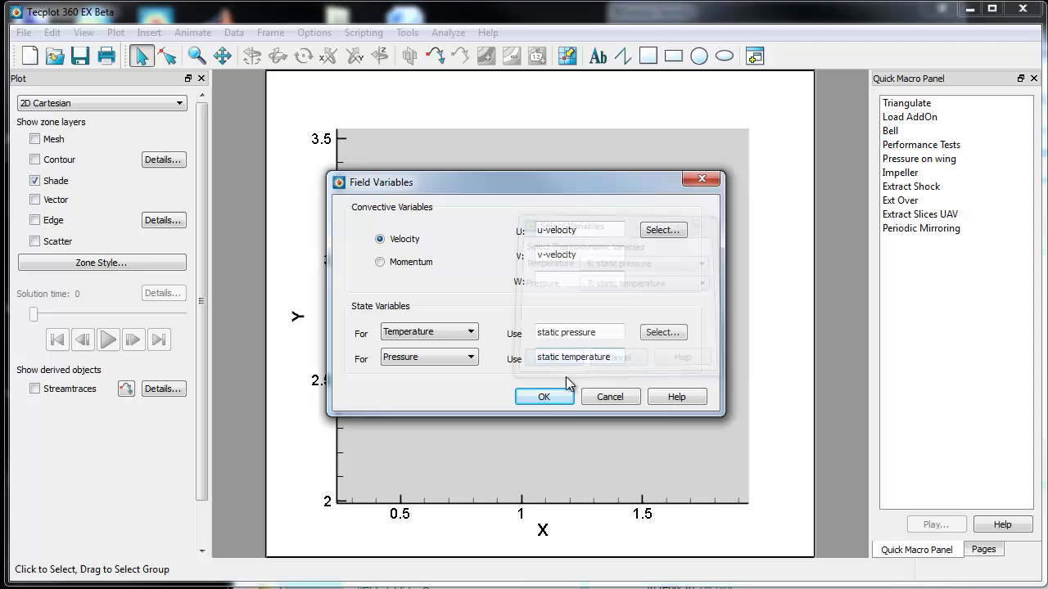
{"action": "left_click", "coordinate": [546, 398]}
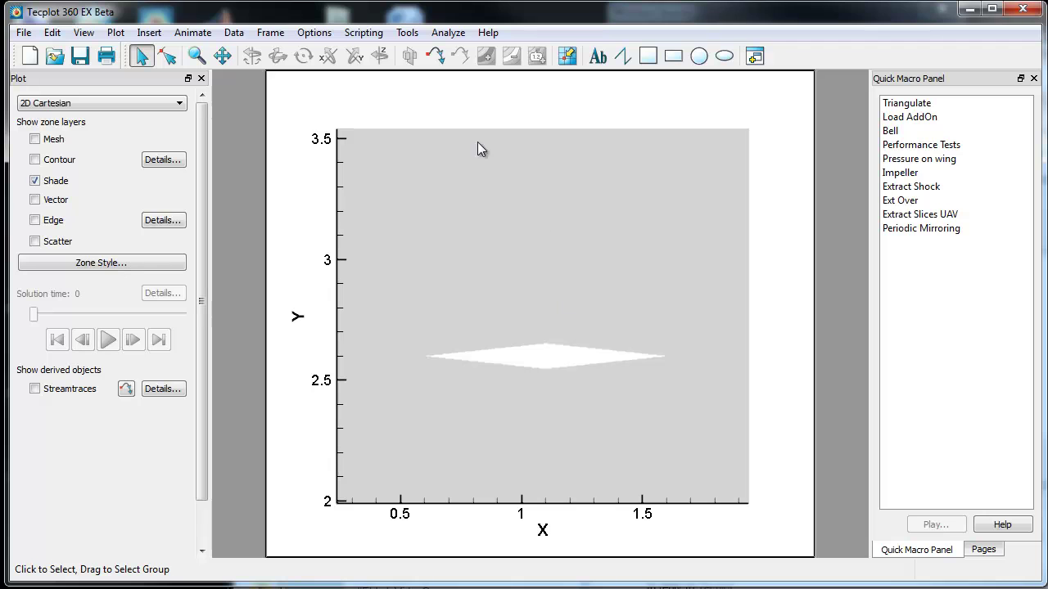
Calculate the Shadowgraph variable at the nodes without normalization and with Calculate on Demand turned off
{"action": "left_click", "coordinate": [436, 36]}
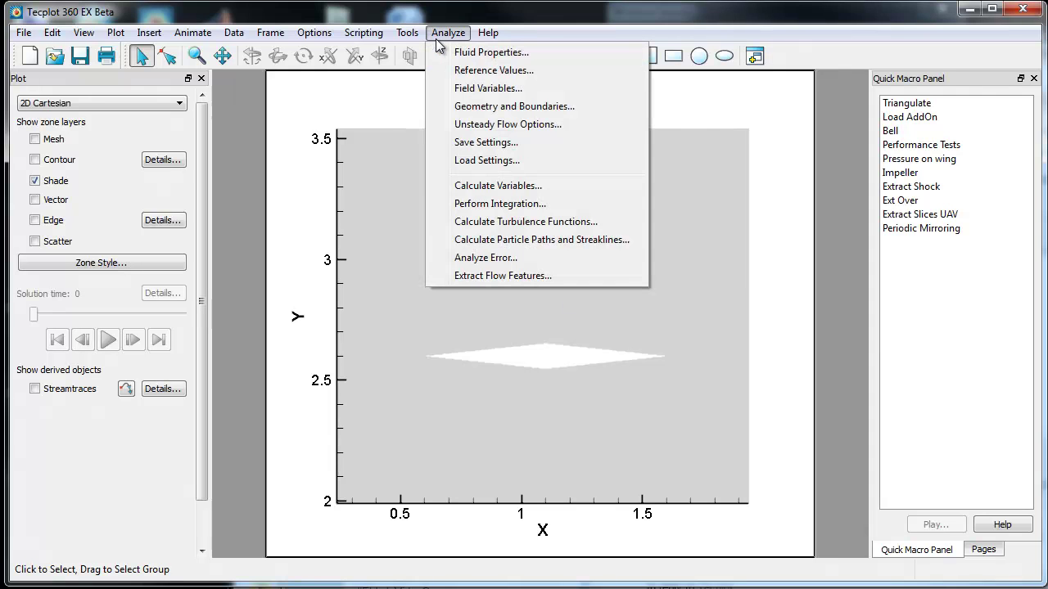
{"action": "left_click", "coordinate": [499, 185]}
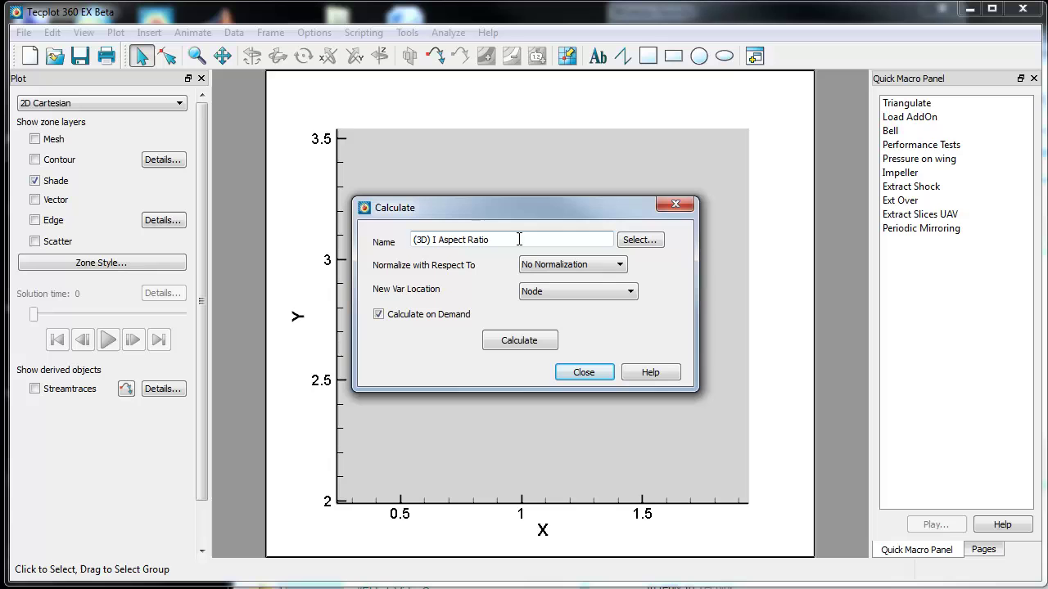
{"action": "left_click_drag", "start_coordinate": [519, 239], "coordinate": [385, 248]}
{"action": "type", "text": "Sh"}
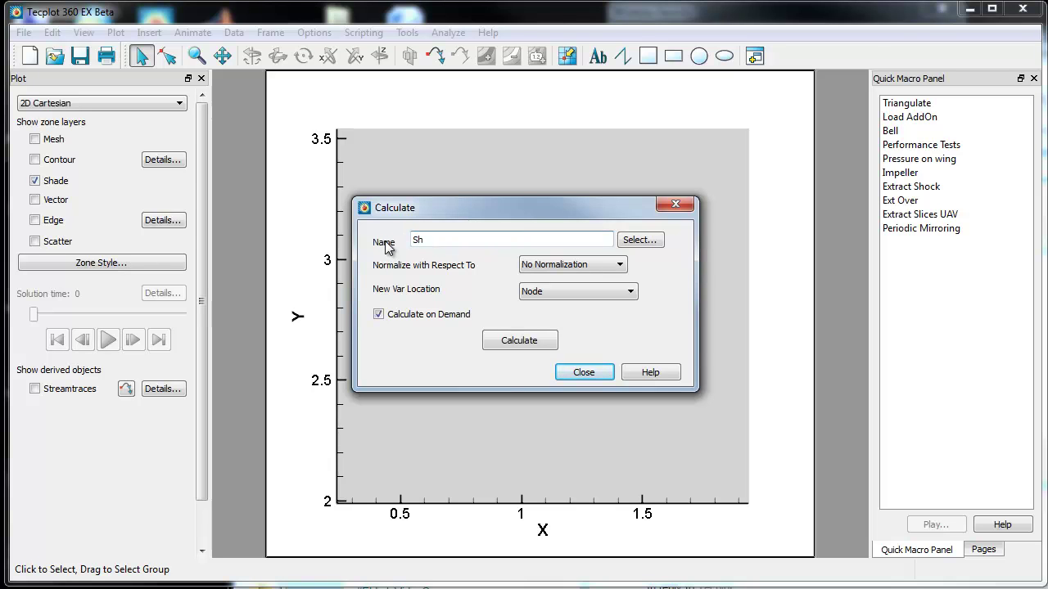
{"action": "type", "text": "adowgraph"}
{"action": "left_click", "coordinate": [423, 311]}
{"action": "left_click", "coordinate": [519, 340]}
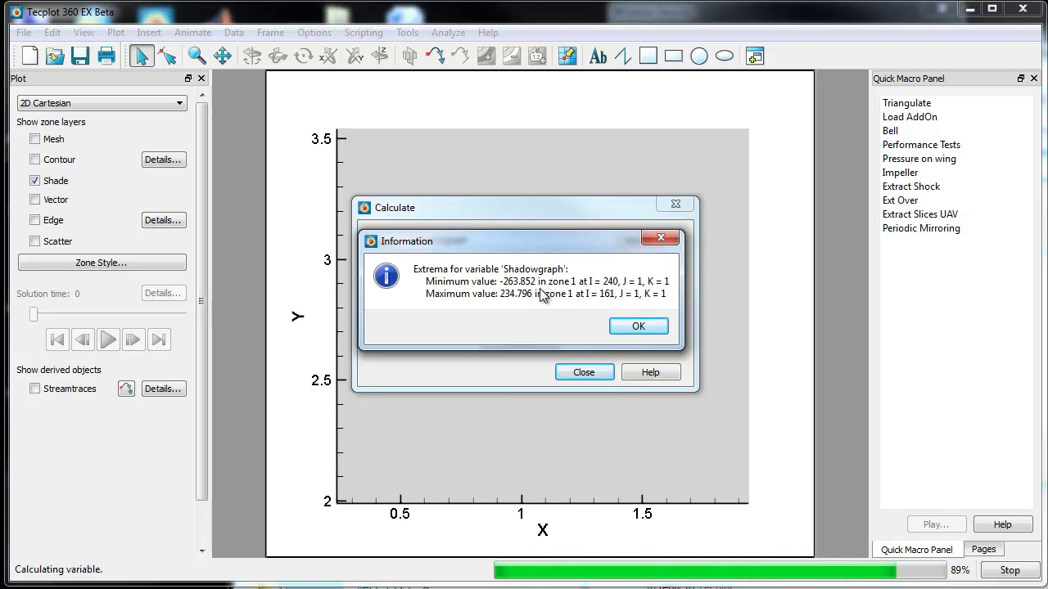
{"action": "left_click", "coordinate": [651, 328]}
{"action": "left_click", "coordinate": [588, 324]}
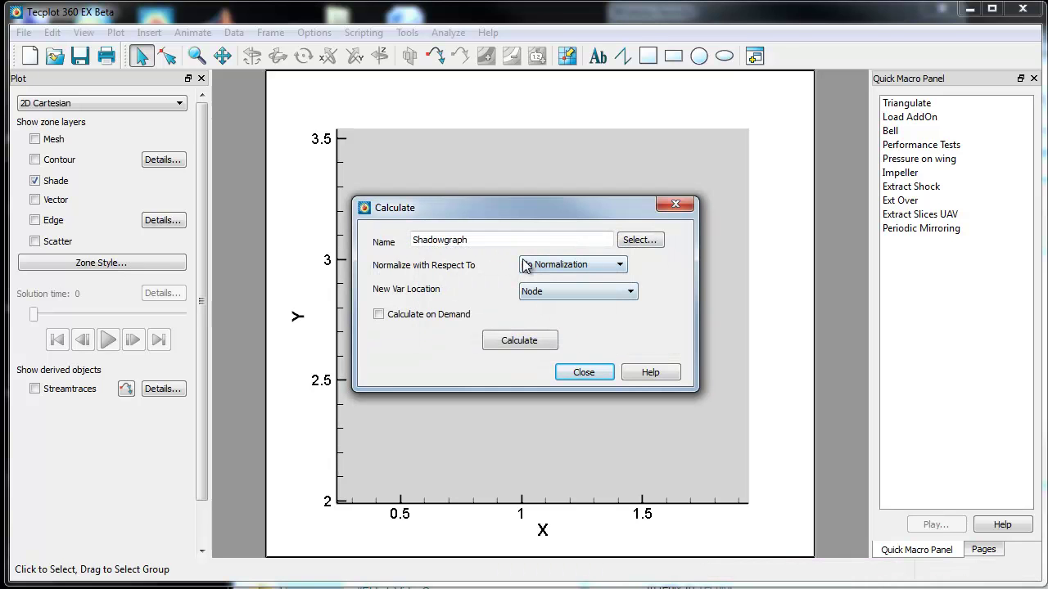
Calculate the Shock variable with the same settings and close the calculation dialog
{"action": "left_click_drag", "start_coordinate": [516, 238], "coordinate": [391, 239]}
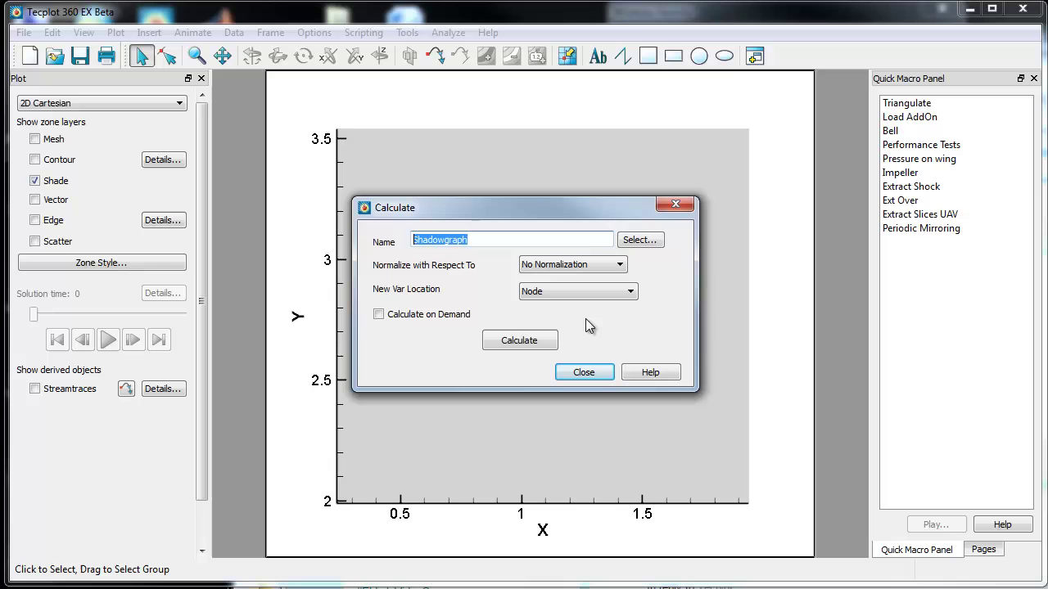
{"action": "type", "text": "S"}
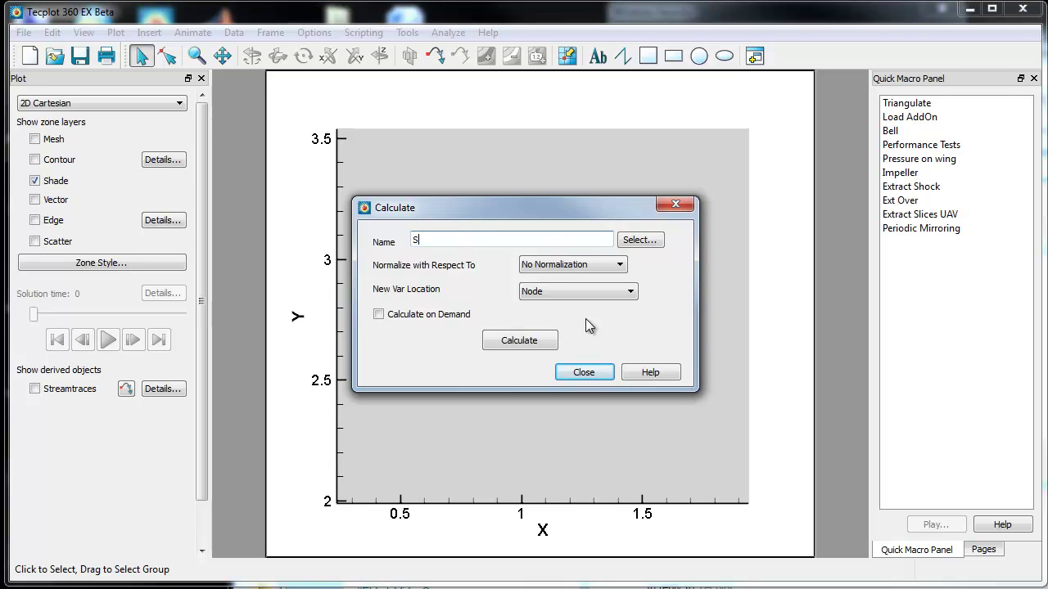
{"action": "type", "text": "hock"}
{"action": "left_click", "coordinate": [540, 340]}
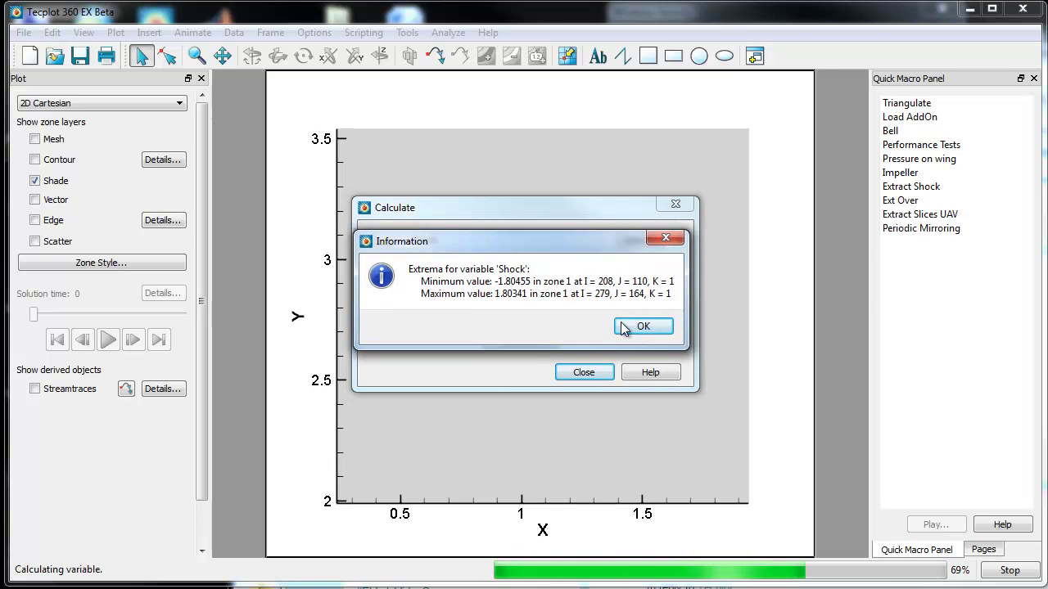
{"action": "left_click", "coordinate": [626, 329]}
{"action": "left_click", "coordinate": [577, 318]}
{"action": "left_click", "coordinate": [584, 372]}
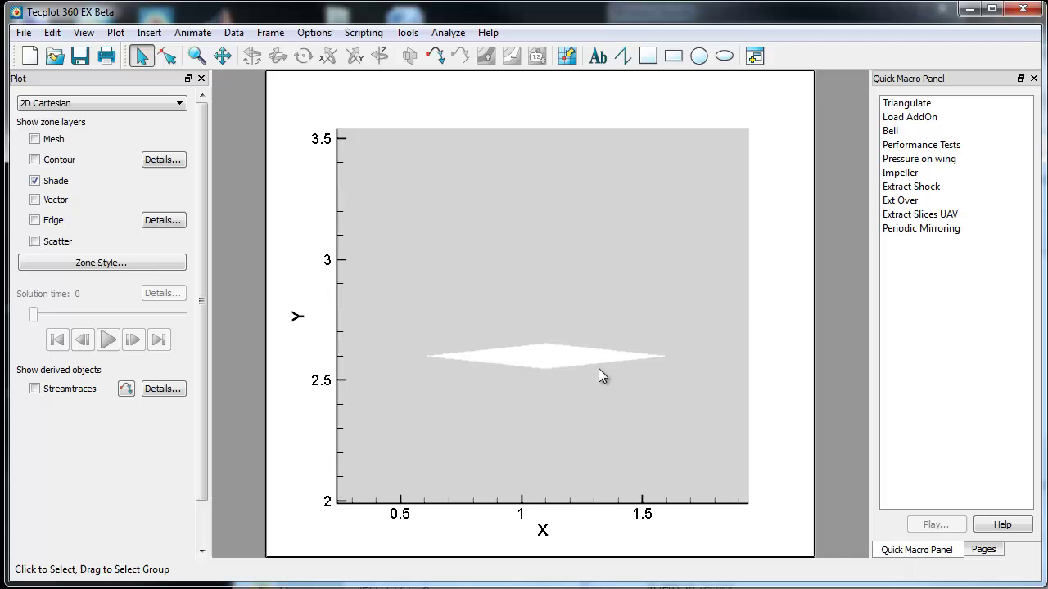
Close the Quick Macro Panel and duplicate the plot frame by copying and pasting it
{"action": "left_click_drag", "start_coordinate": [931, 80], "coordinate": [693, 84]}
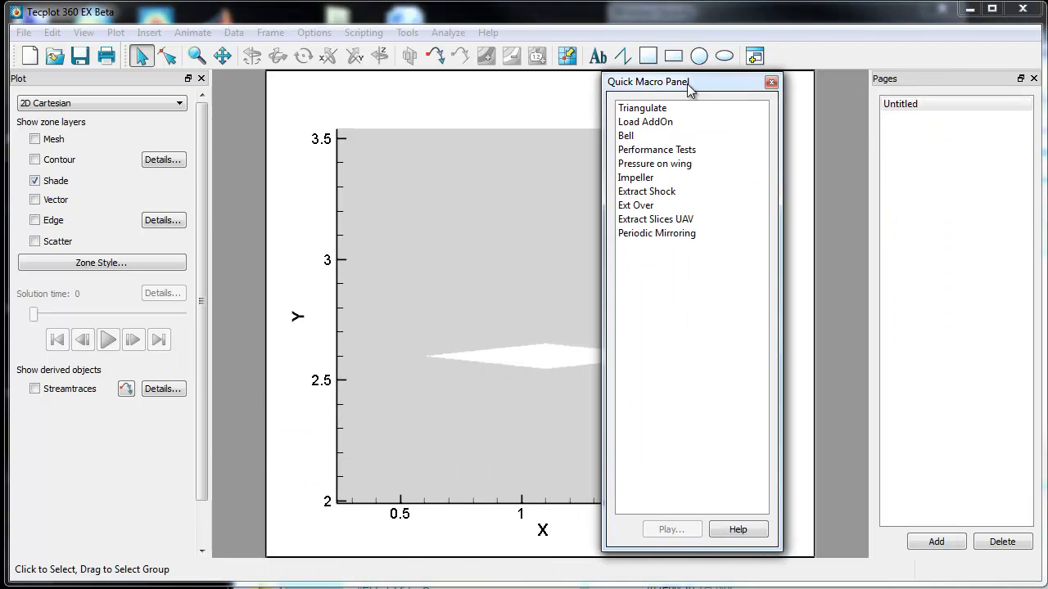
{"action": "left_click", "coordinate": [770, 85]}
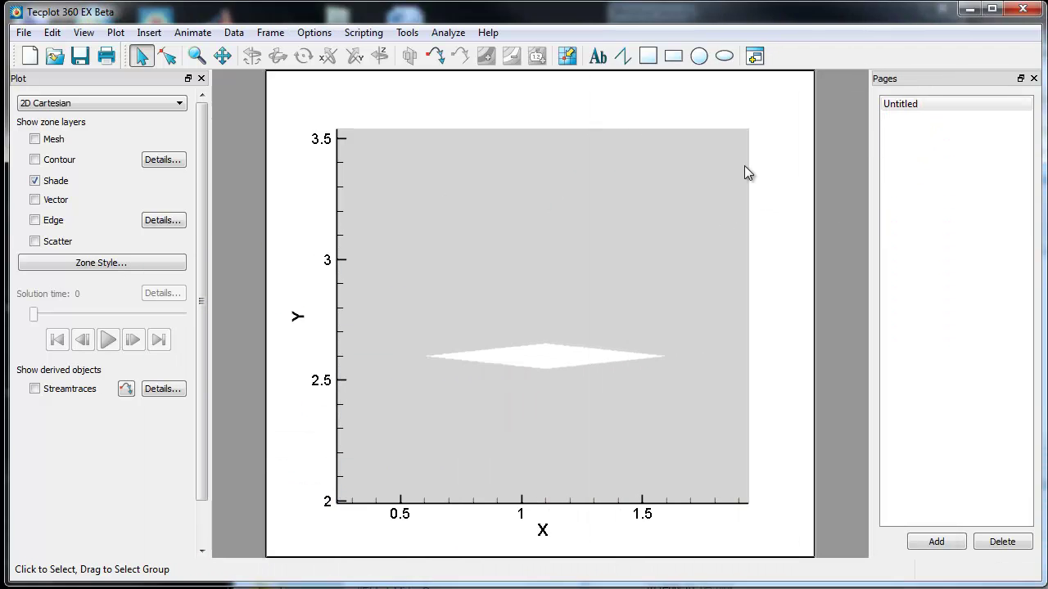
{"action": "left_click", "coordinate": [814, 262]}
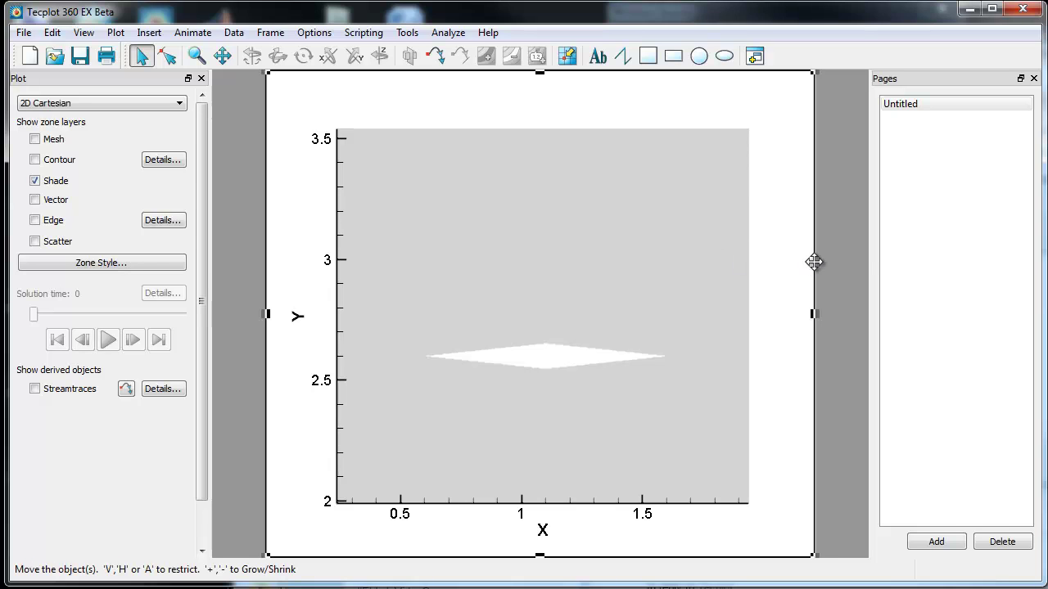
{"action": "right_click", "coordinate": [814, 262]}
{"action": "left_click", "coordinate": [855, 274]}
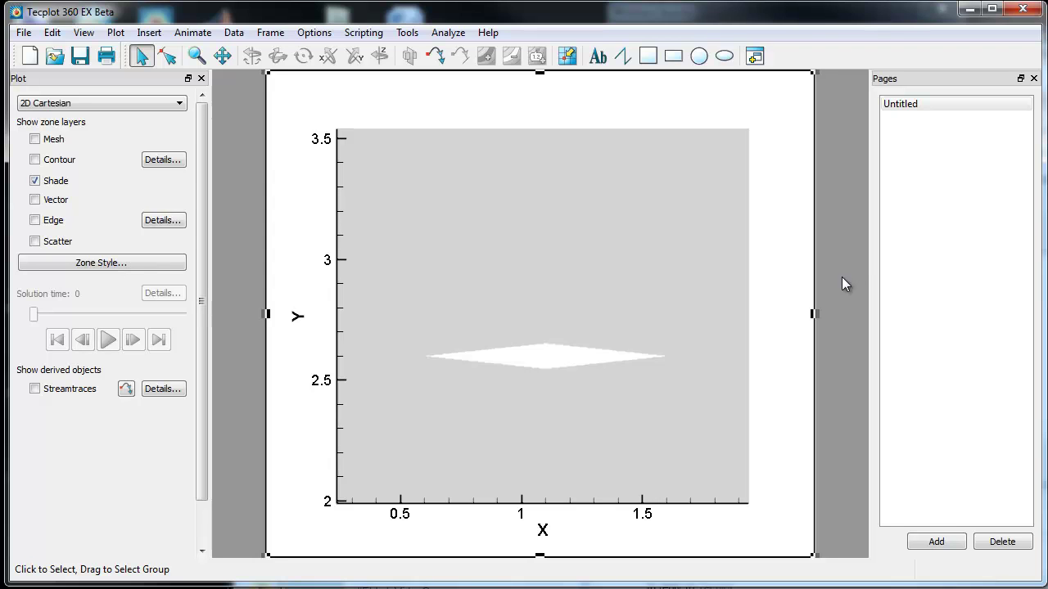
{"action": "left_click", "coordinate": [842, 277]}
Tile the two frames side by side and enlarge and centre the diamond airfoil in each
{"action": "left_click", "coordinate": [270, 33]}
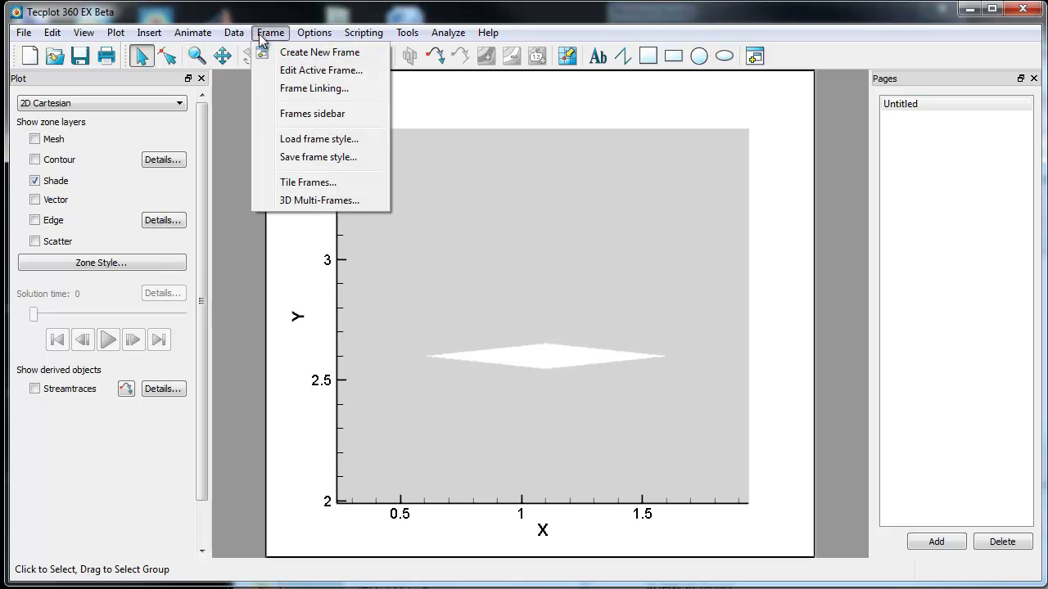
{"action": "left_click", "coordinate": [328, 182]}
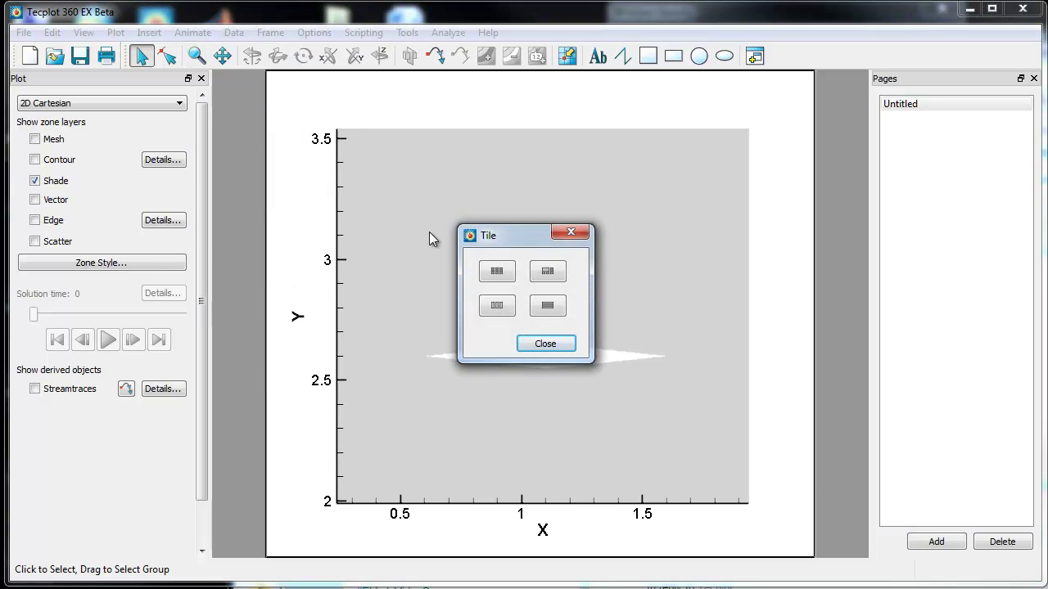
{"action": "left_click", "coordinate": [497, 271]}
{"action": "left_click", "coordinate": [651, 366]}
{"action": "scroll", "coordinate": [656, 372], "scroll_direction": "up", "scroll_amount": 2}
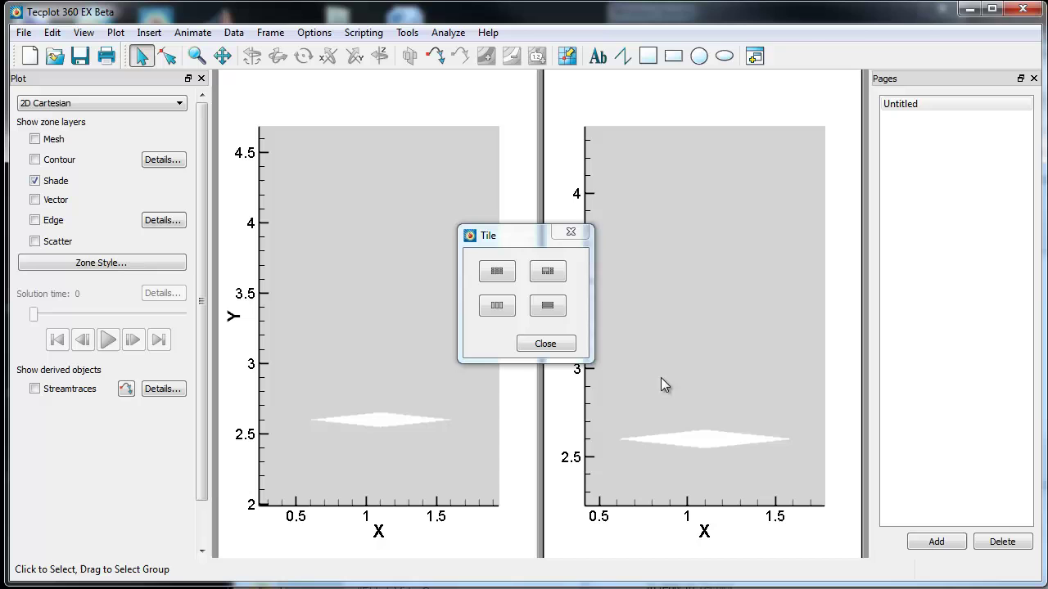
{"action": "right_click_drag", "start_coordinate": [661, 377], "coordinate": [668, 337]}
{"action": "scroll", "coordinate": [367, 404], "scroll_direction": "up", "scroll_amount": 3}
{"action": "right_click_drag", "start_coordinate": [366, 404], "coordinate": [377, 324]}
{"action": "left_click", "coordinate": [571, 233]}
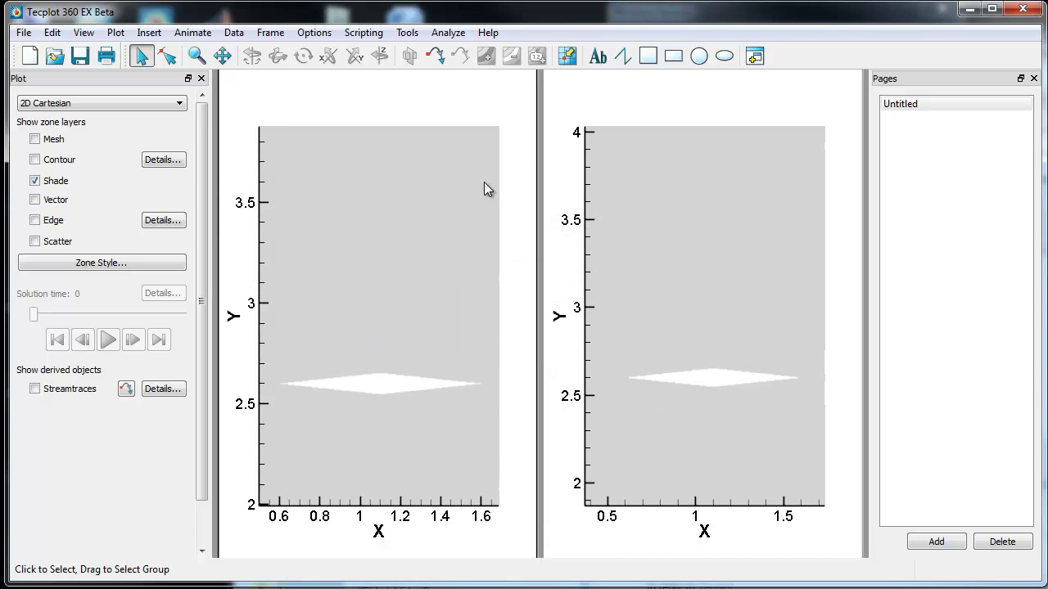
Link the X and Y axis ranges between all frames of group 1 and test the link by panning one frame
{"action": "left_click", "coordinate": [263, 35]}
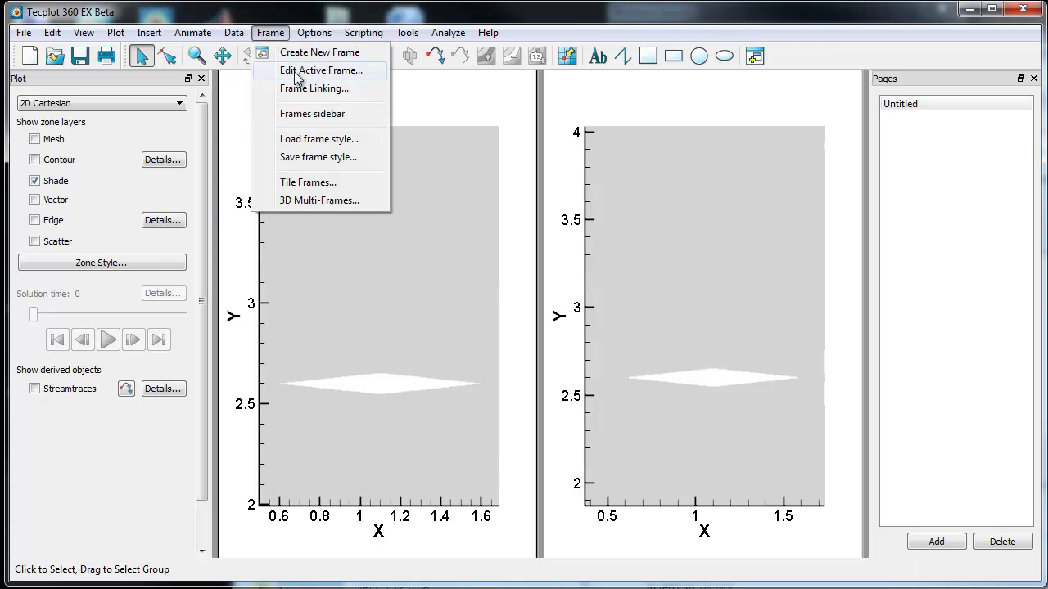
{"action": "left_click", "coordinate": [312, 90]}
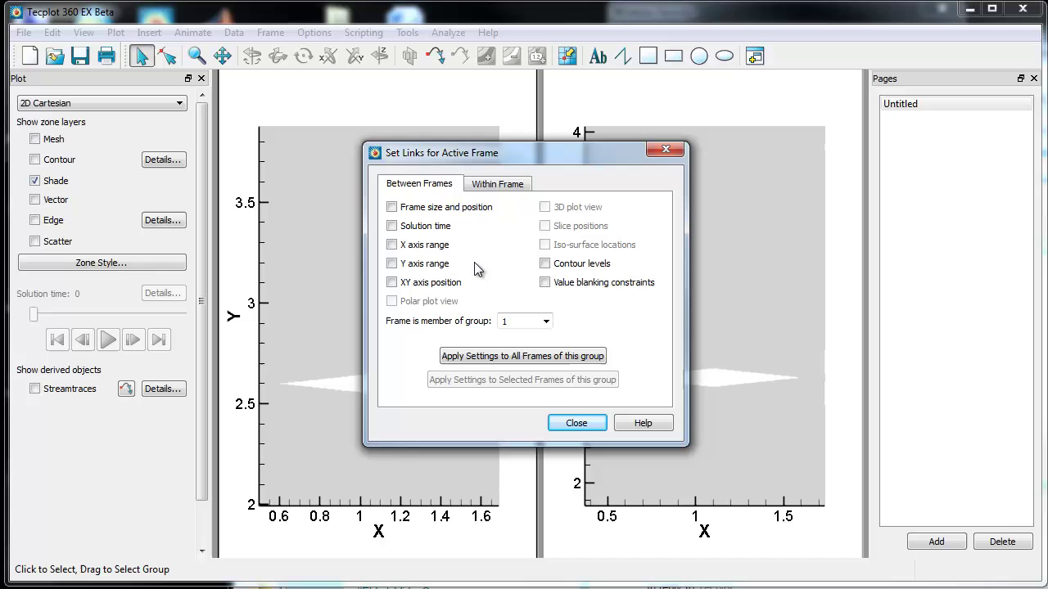
{"action": "left_click", "coordinate": [446, 247]}
{"action": "left_click", "coordinate": [433, 262]}
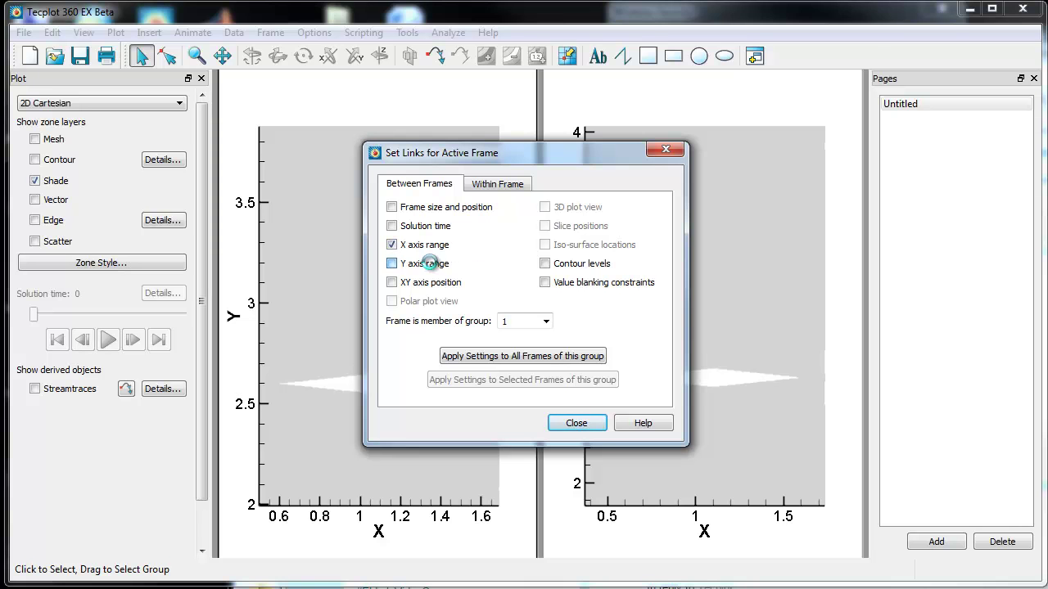
{"action": "left_click", "coordinate": [540, 358]}
{"action": "left_click", "coordinate": [576, 423]}
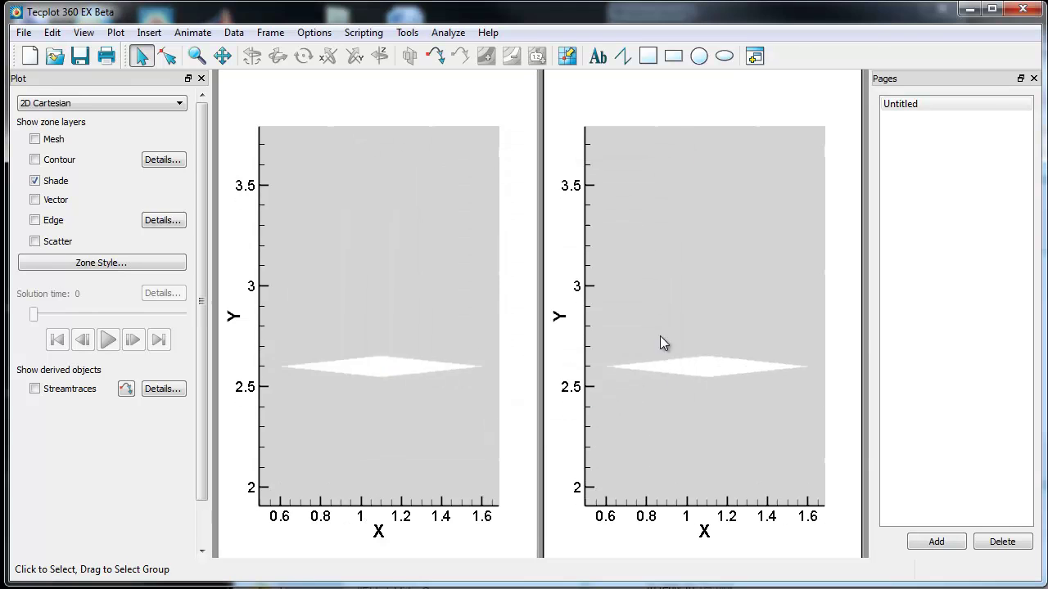
{"action": "right_click_drag", "start_coordinate": [660, 335], "coordinate": [654, 455]}
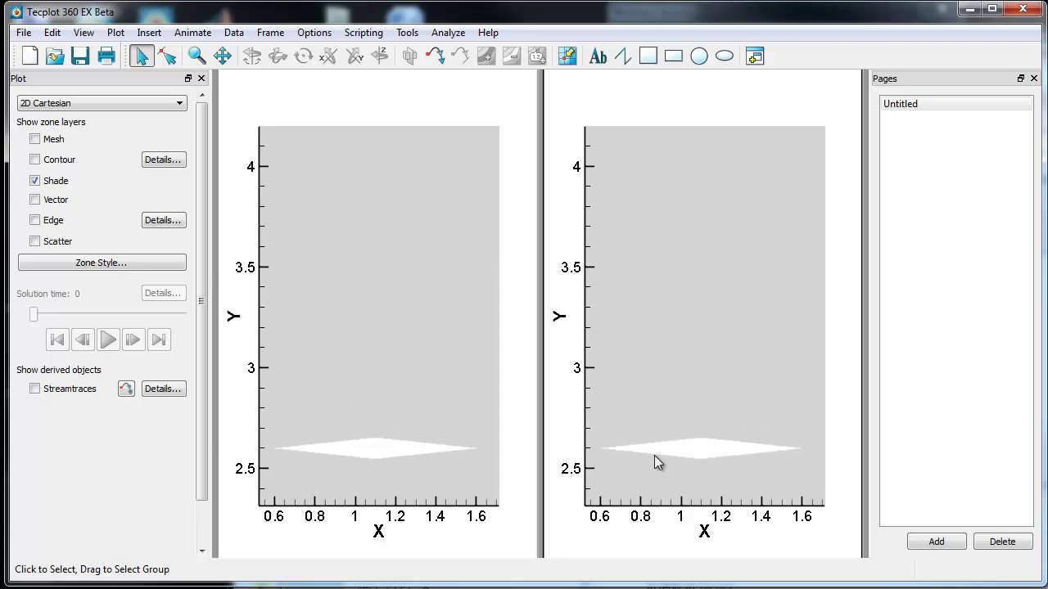
Flood the zone above the airfoil in the left frame with contour C7: Shock and delete its contour legend
{"action": "left_click", "coordinate": [404, 262]}
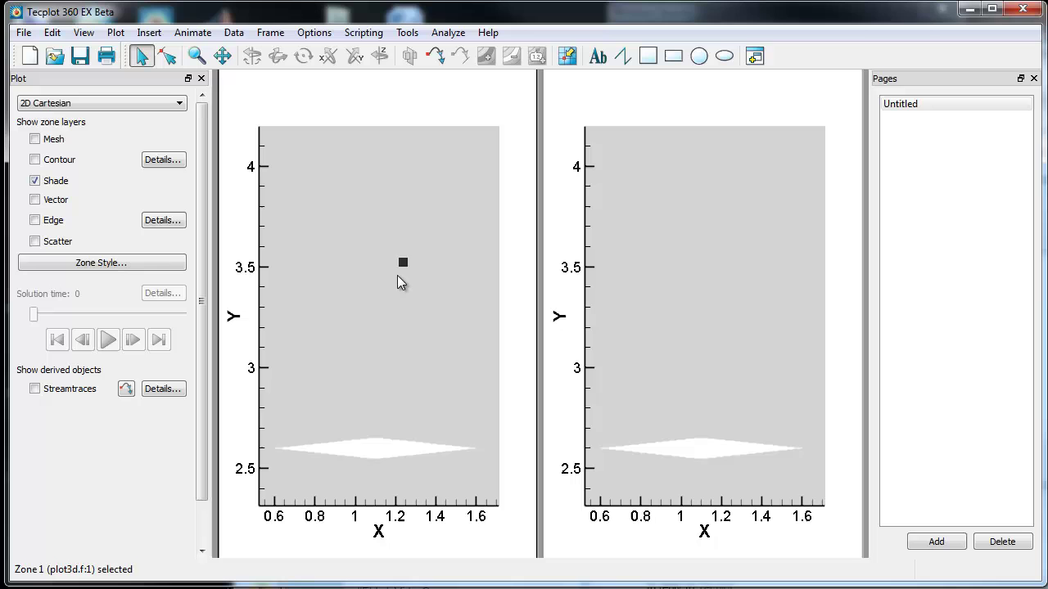
{"action": "key", "text": "Escape"}
{"action": "left_click", "coordinate": [414, 266]}
{"action": "right_click", "coordinate": [413, 266]}
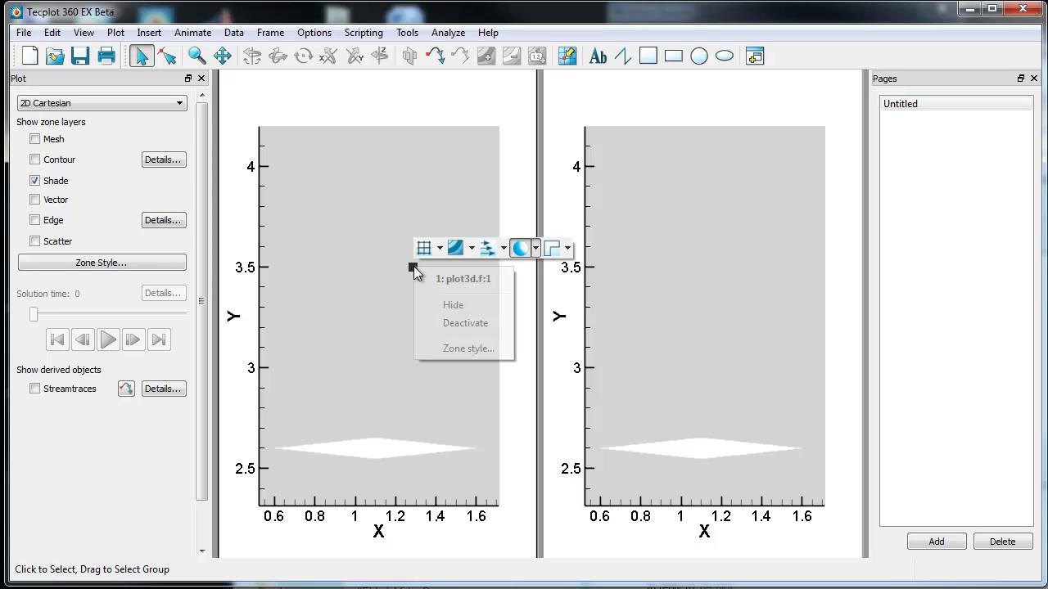
{"action": "left_click", "coordinate": [472, 248]}
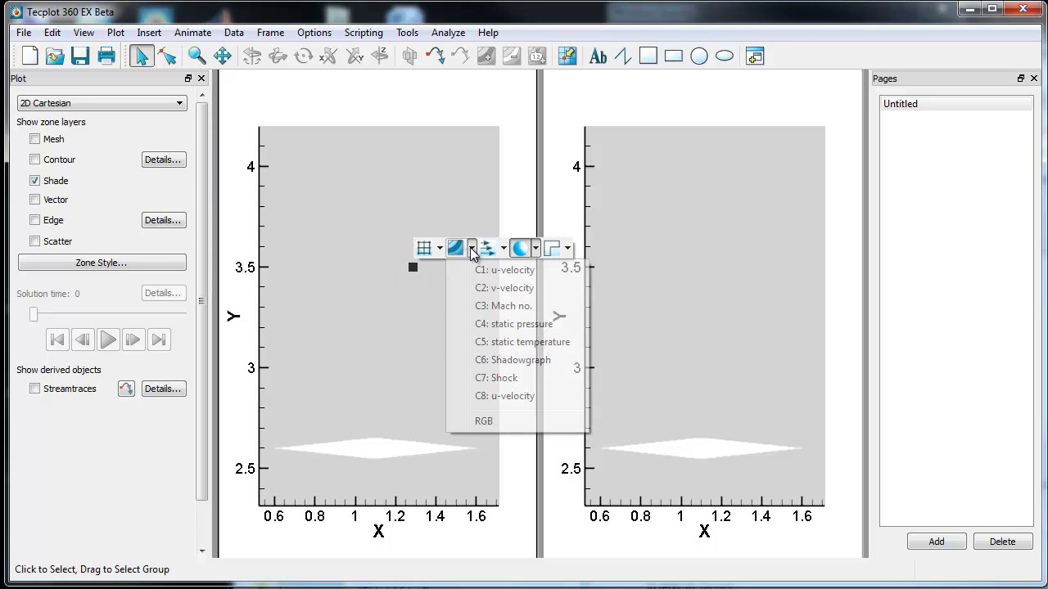
{"action": "left_click", "coordinate": [509, 378]}
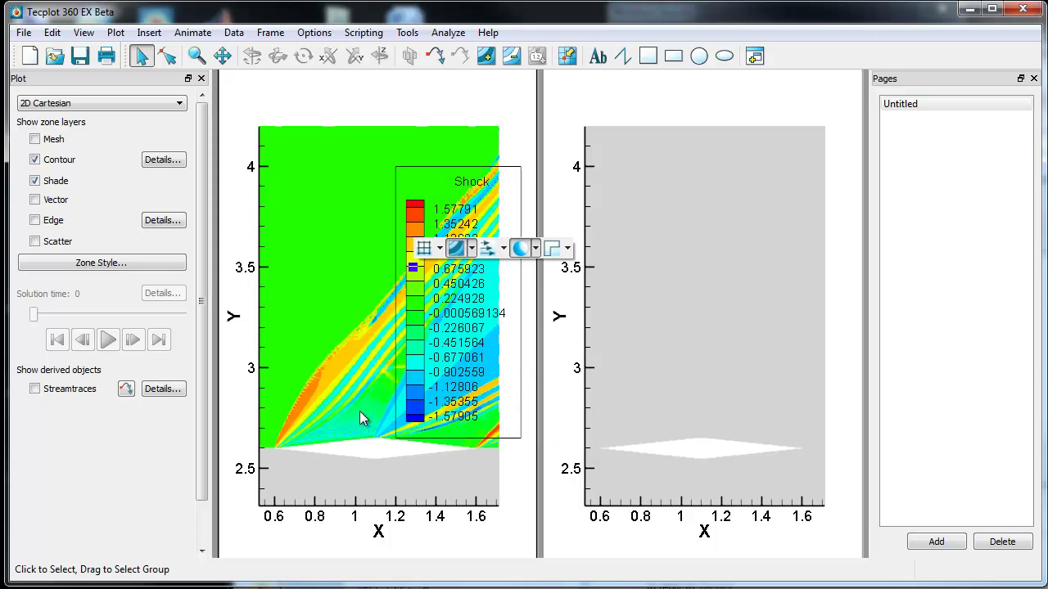
{"action": "left_click", "coordinate": [416, 297]}
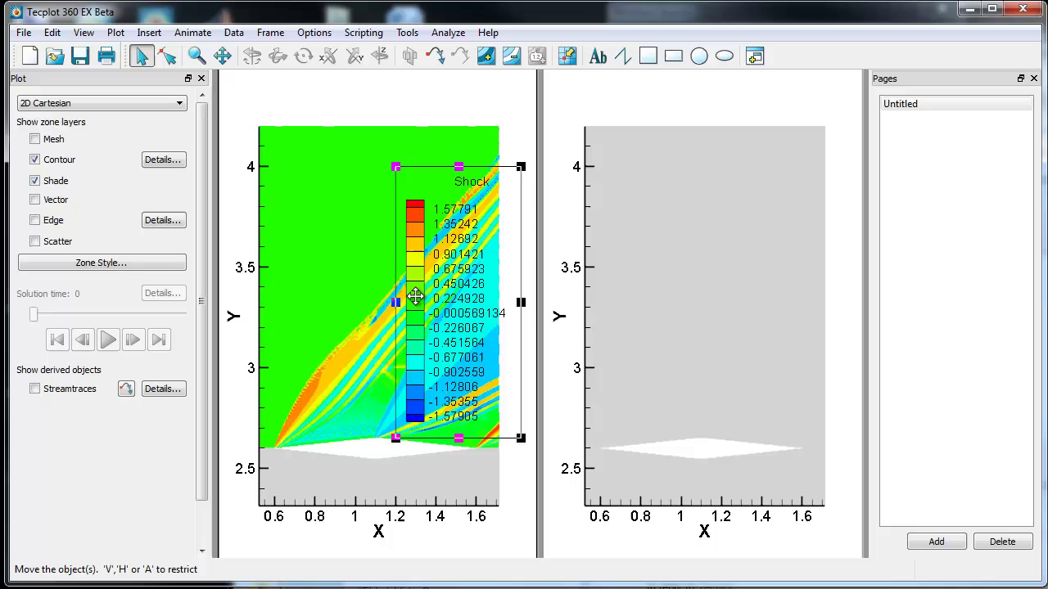
{"action": "key", "text": "Delete"}
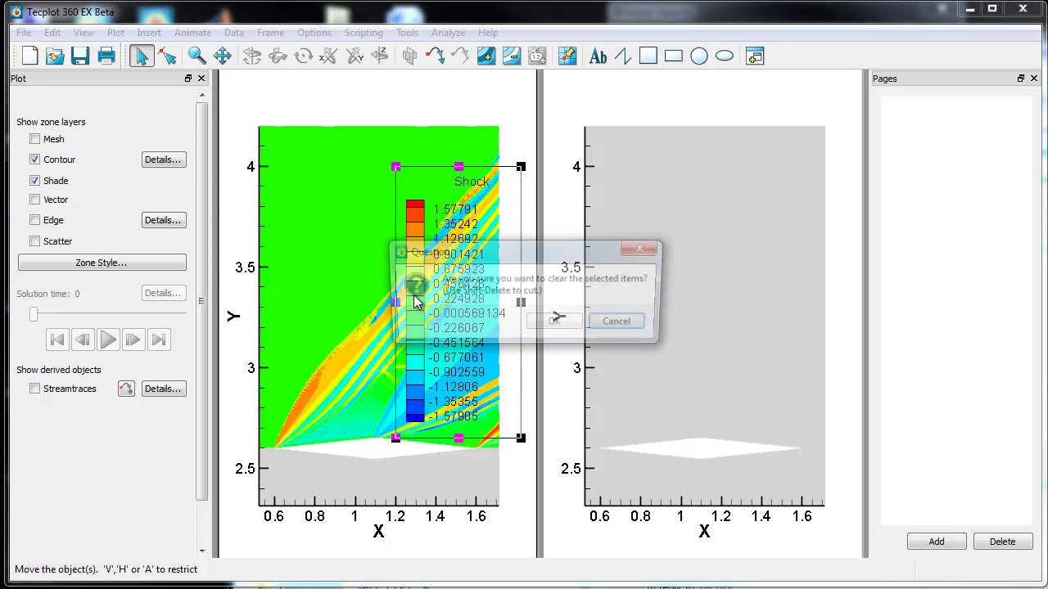
{"action": "left_click", "coordinate": [558, 325]}
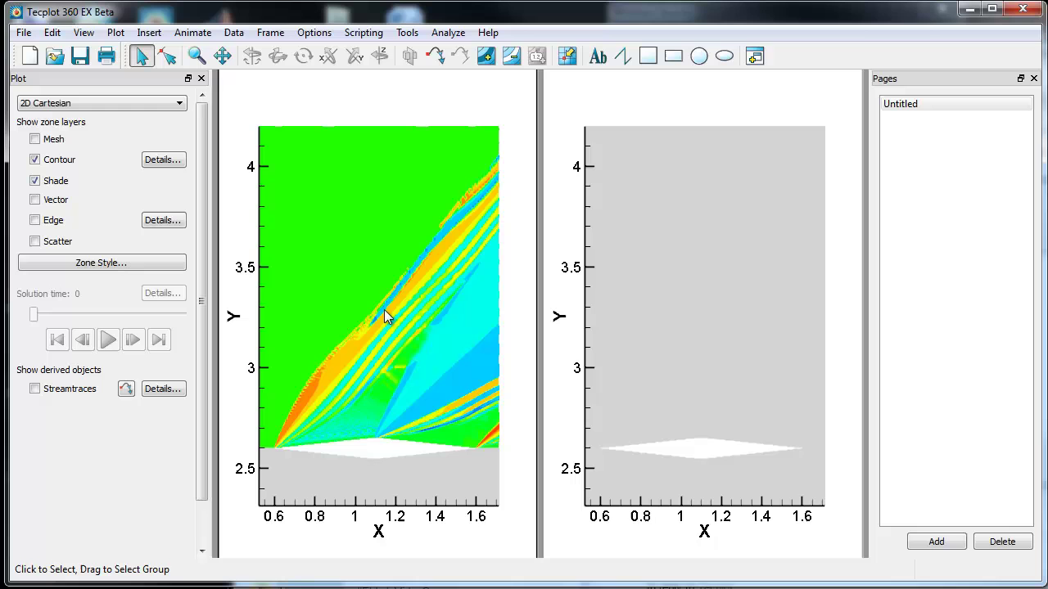
Flood the zone below the airfoil in the left frame with contour C7: Shock
{"action": "right_click", "coordinate": [327, 473]}
{"action": "left_click", "coordinate": [384, 453]}
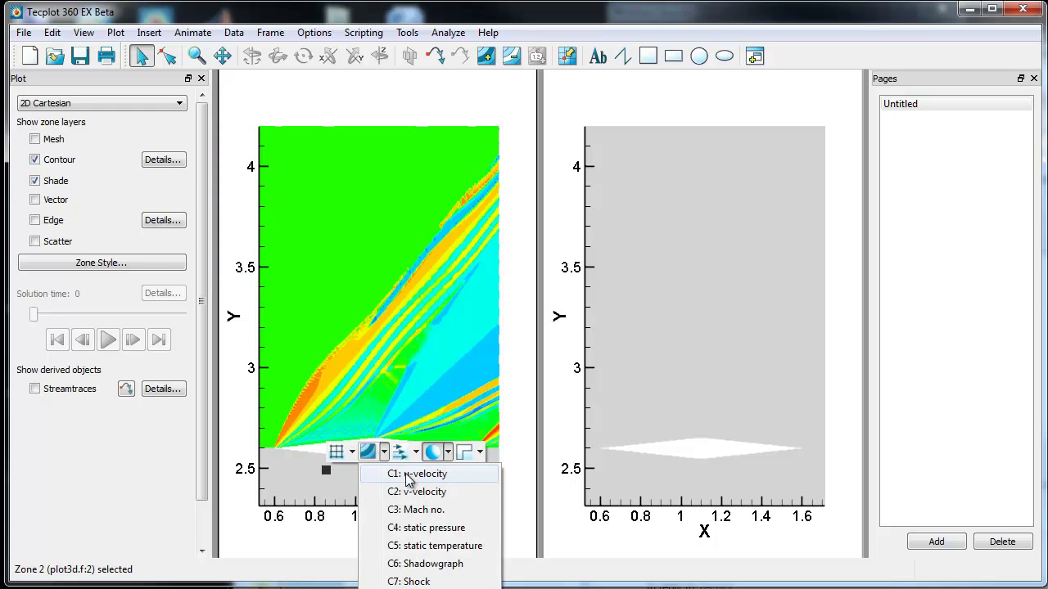
{"action": "left_click", "coordinate": [413, 580]}
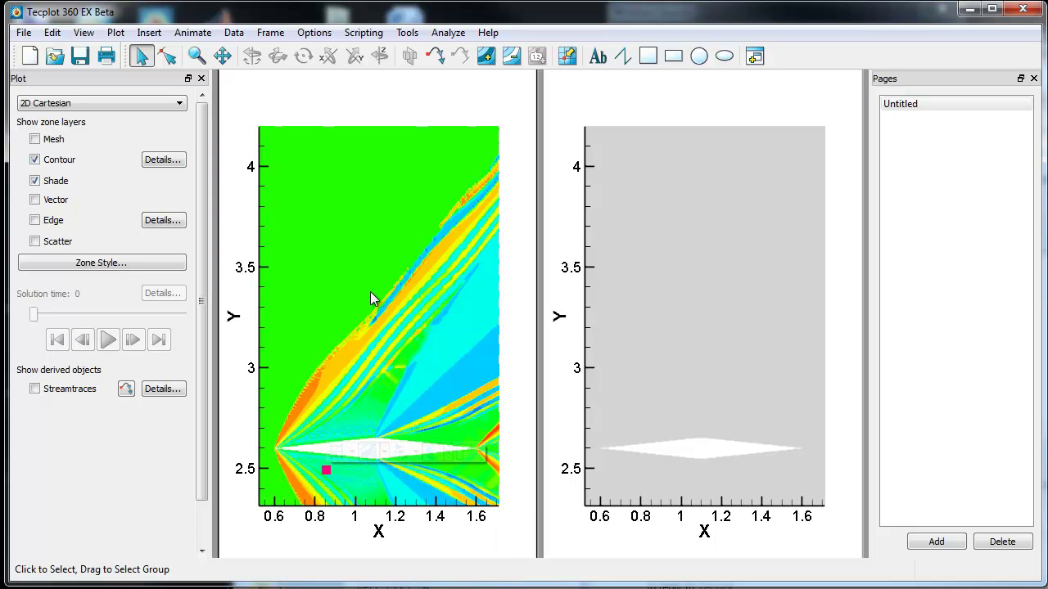
Give contour group 2 of the left frame the GrayScale color map with continuous color distribution
{"action": "left_click", "coordinate": [167, 159]}
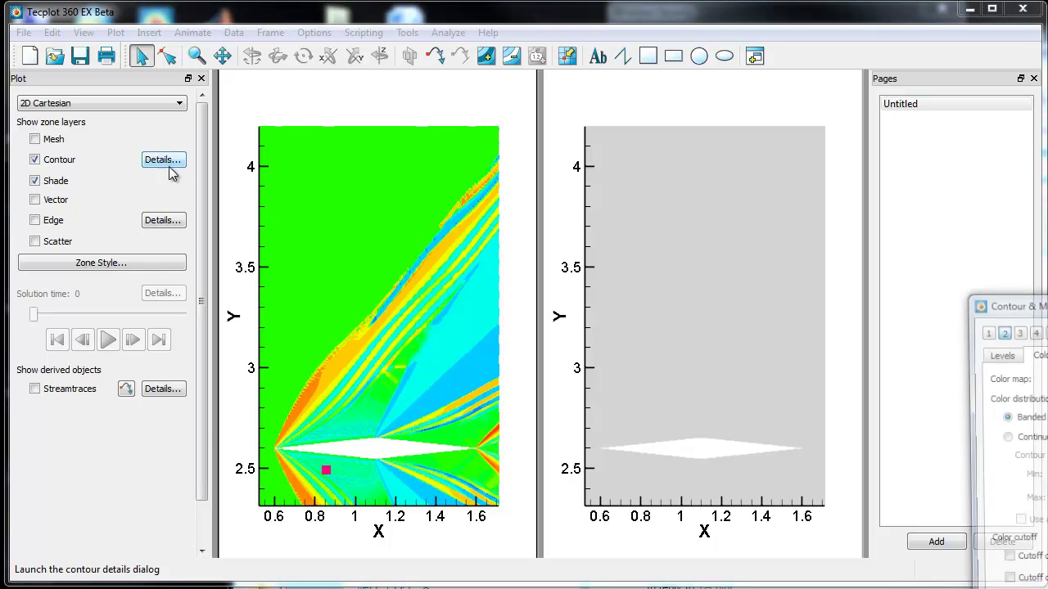
{"action": "left_click_drag", "start_coordinate": [1040, 307], "coordinate": [594, 137]}
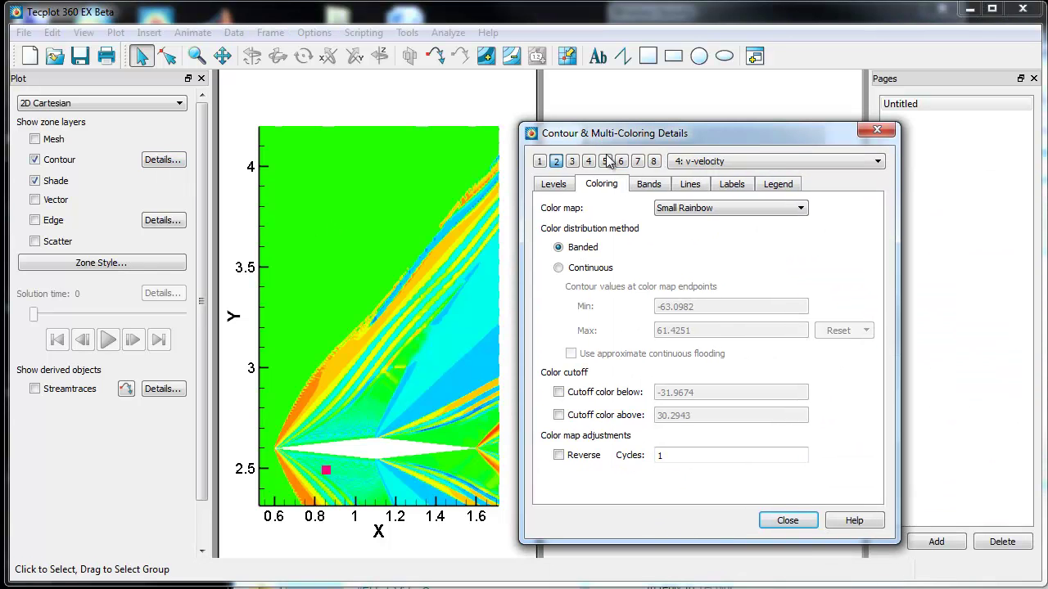
{"action": "left_click", "coordinate": [691, 209]}
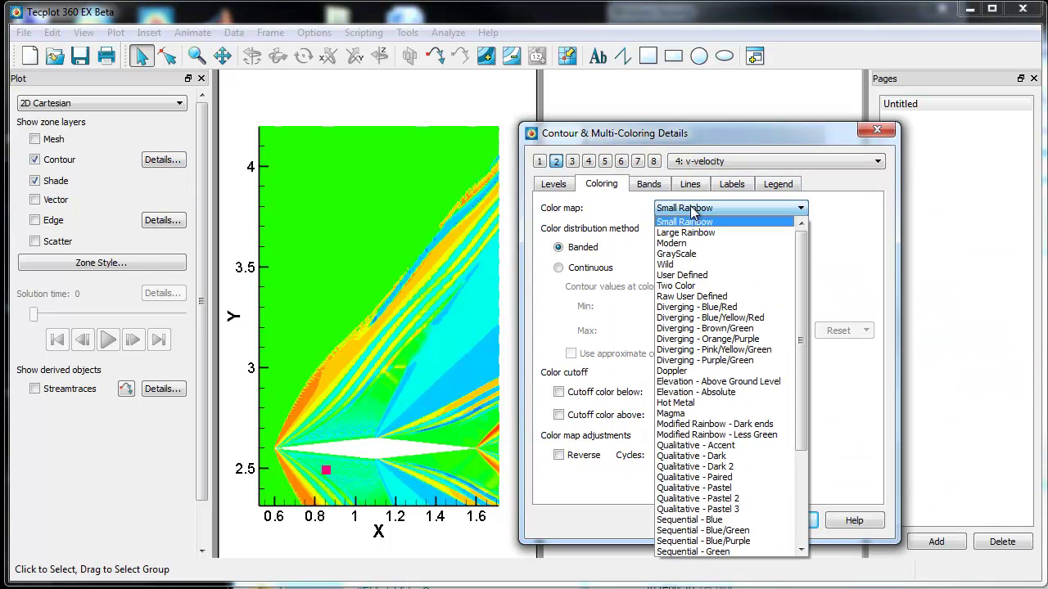
{"action": "left_click", "coordinate": [683, 254]}
{"action": "left_click", "coordinate": [595, 268]}
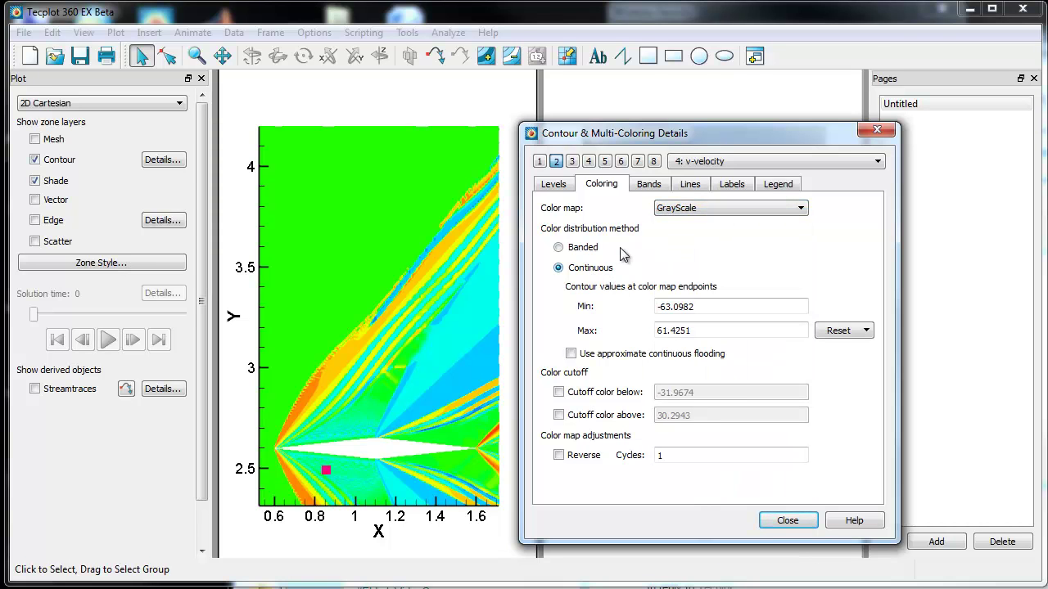
Set contour group 1 to the Shock variable with a continuous GrayScale color map and close the contour details
{"action": "left_click", "coordinate": [539, 161]}
{"action": "left_click", "coordinate": [700, 208]}
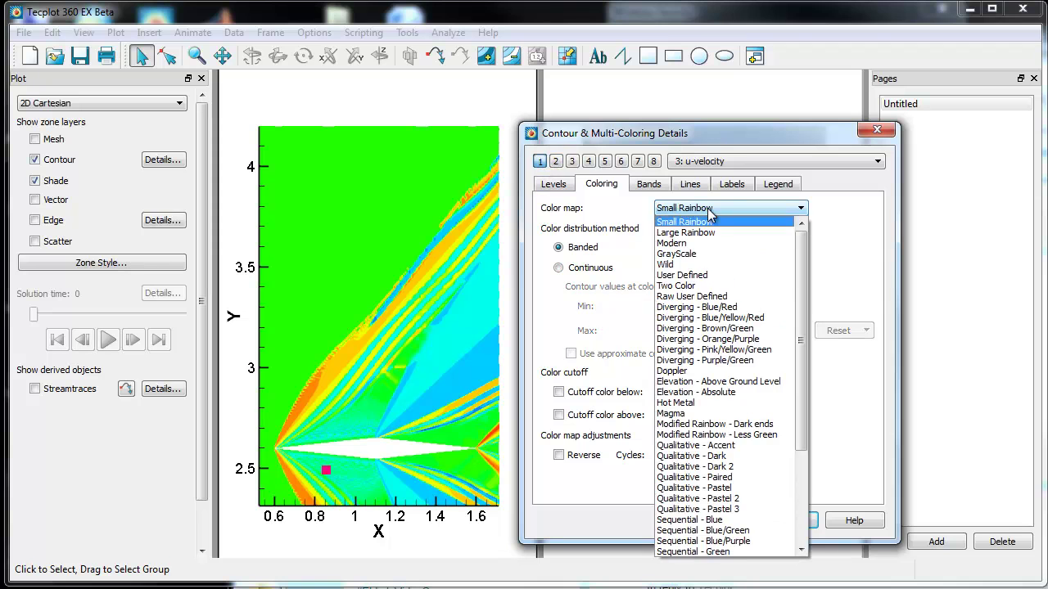
{"action": "left_click", "coordinate": [698, 252]}
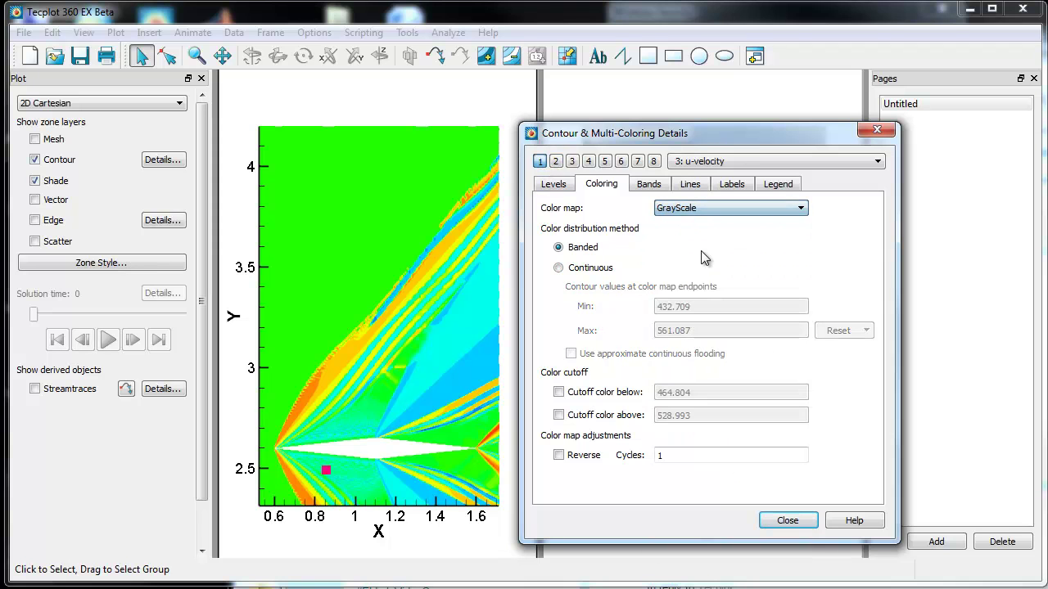
{"action": "left_click", "coordinate": [736, 161]}
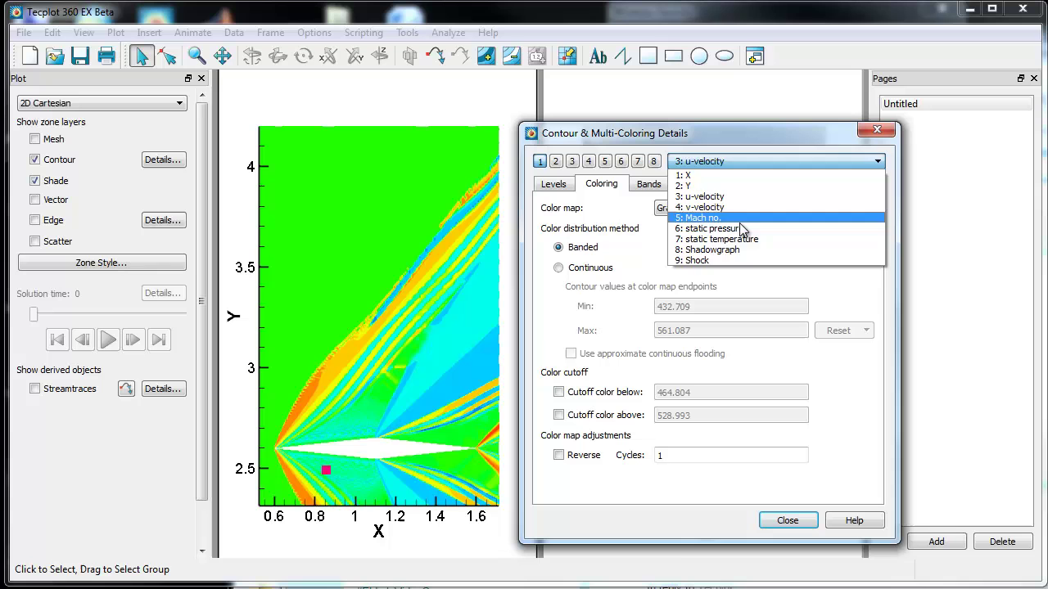
{"action": "left_click", "coordinate": [722, 254]}
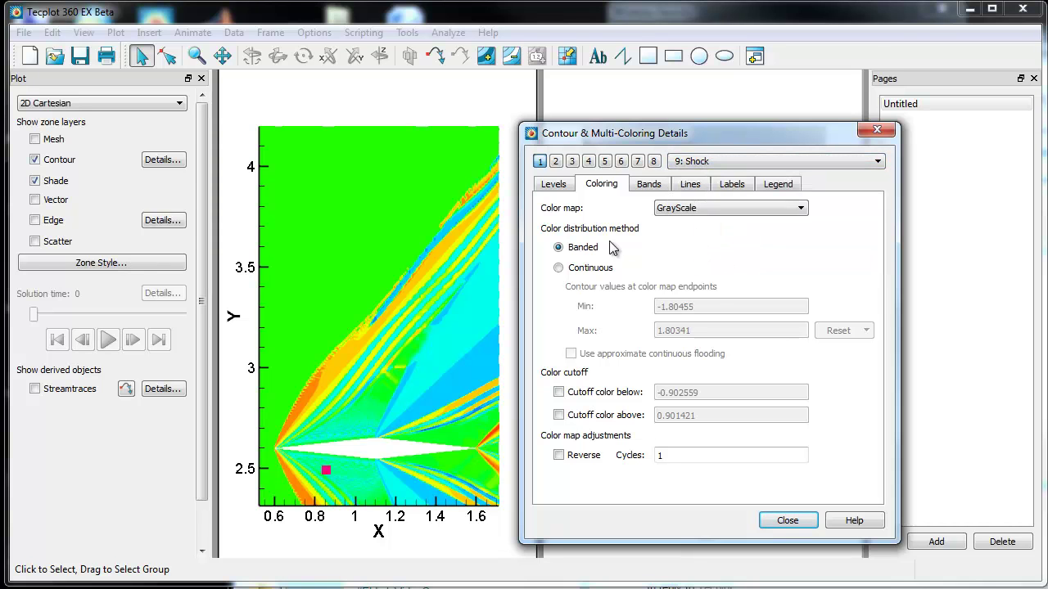
{"action": "left_click", "coordinate": [589, 268]}
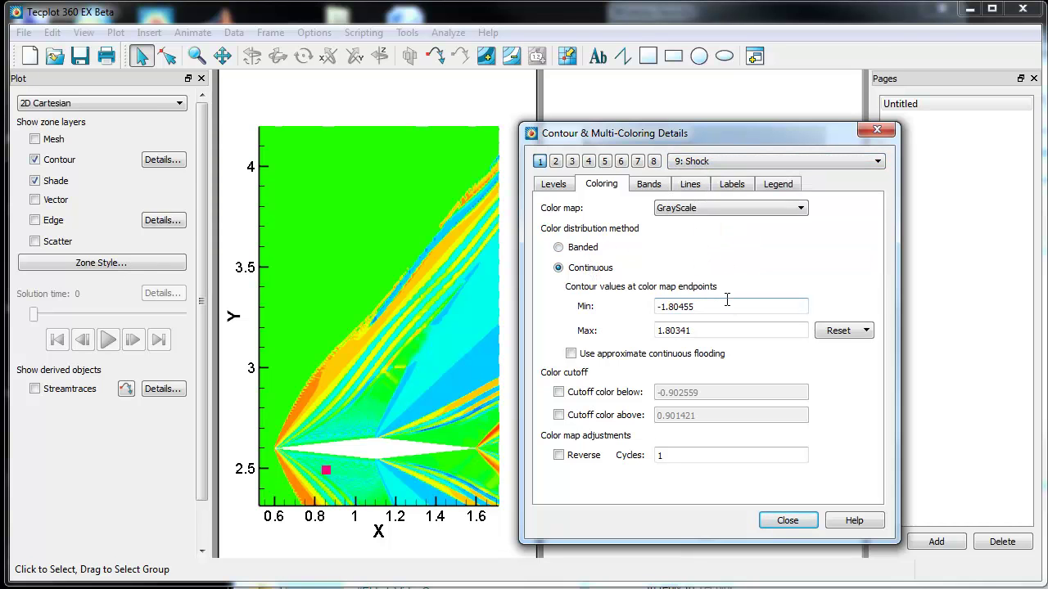
{"action": "left_click_drag", "start_coordinate": [722, 307], "coordinate": [655, 307]}
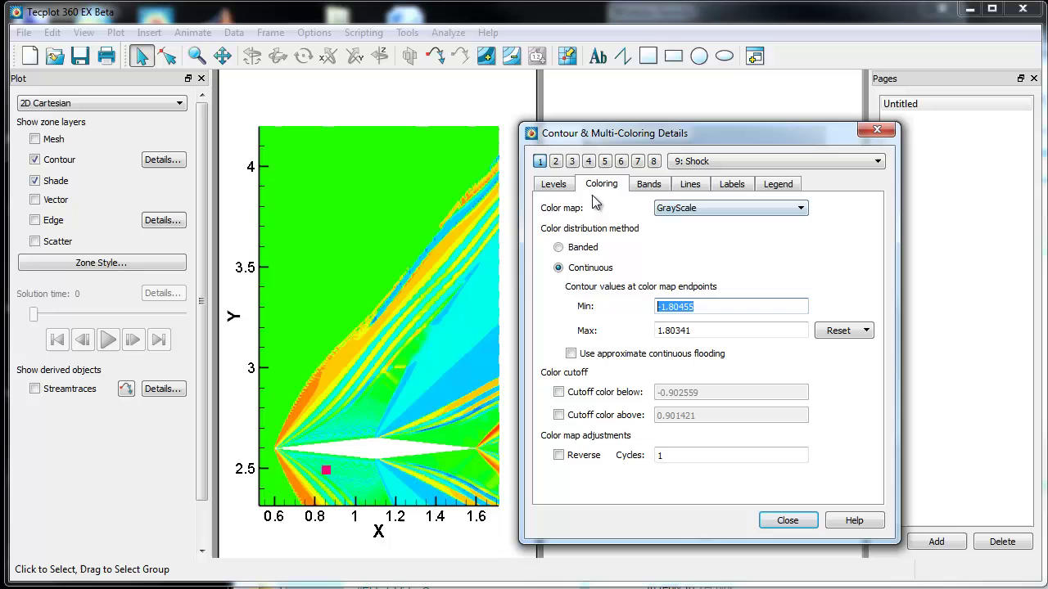
{"action": "left_click", "coordinate": [555, 161]}
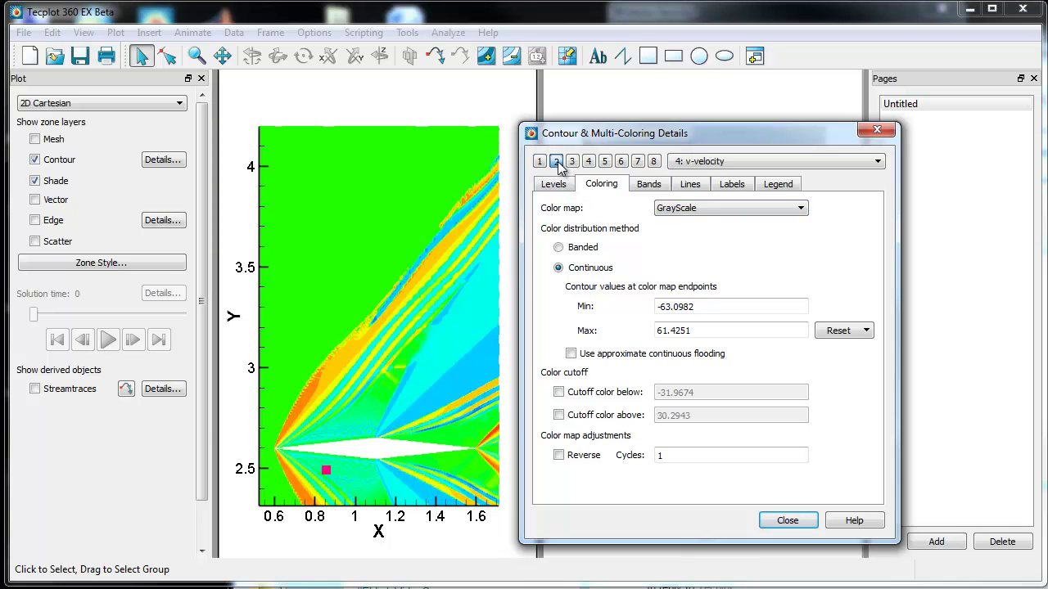
{"action": "left_click", "coordinate": [560, 185]}
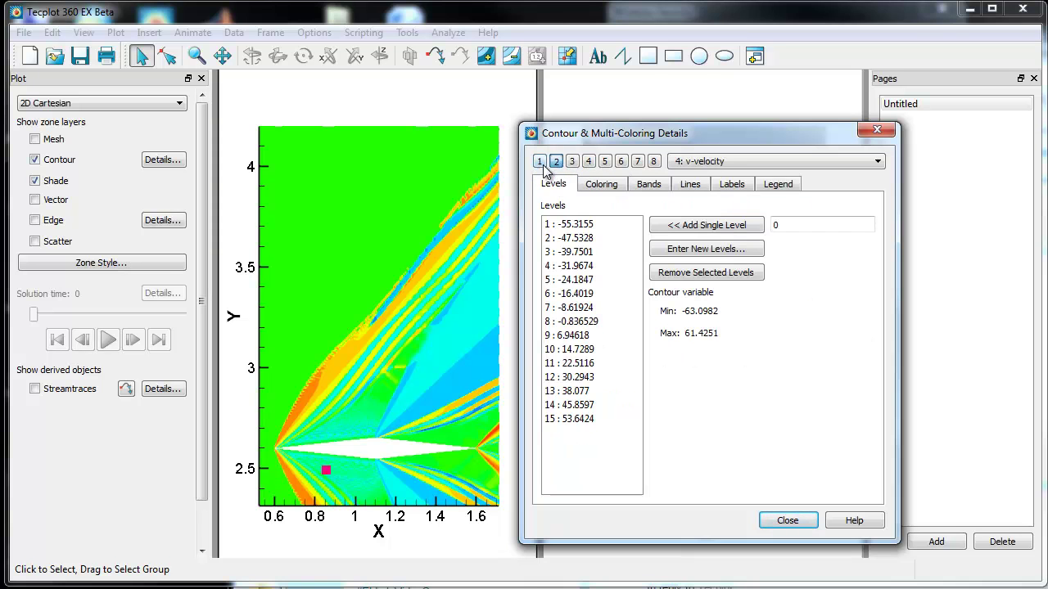
{"action": "left_click", "coordinate": [541, 162]}
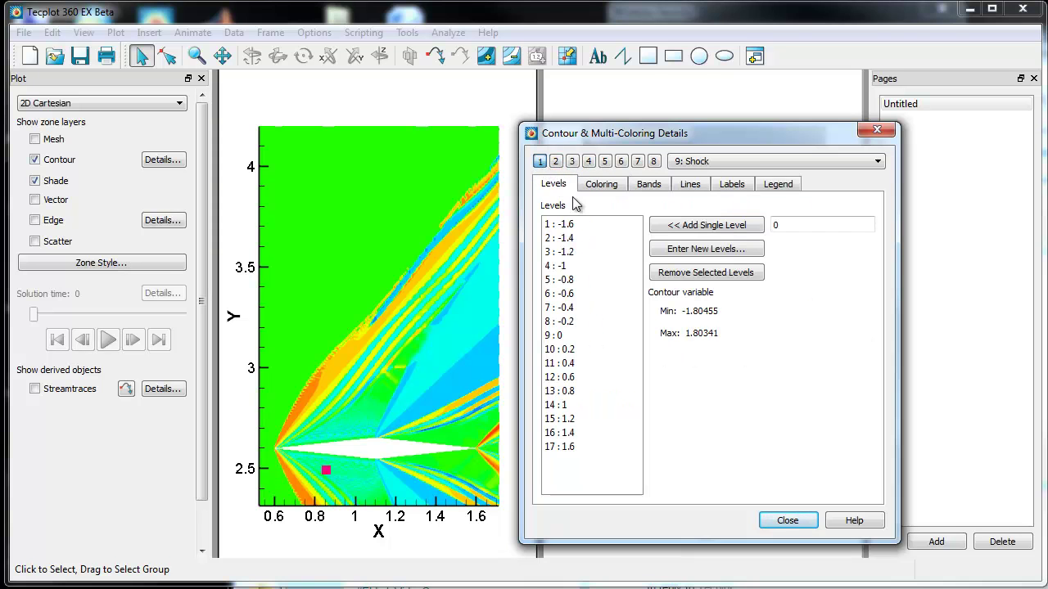
{"action": "left_click", "coordinate": [799, 525]}
Flood the zones above and below the airfoil in the left frame with contour C1: Shock
{"action": "right_click", "coordinate": [337, 263]}
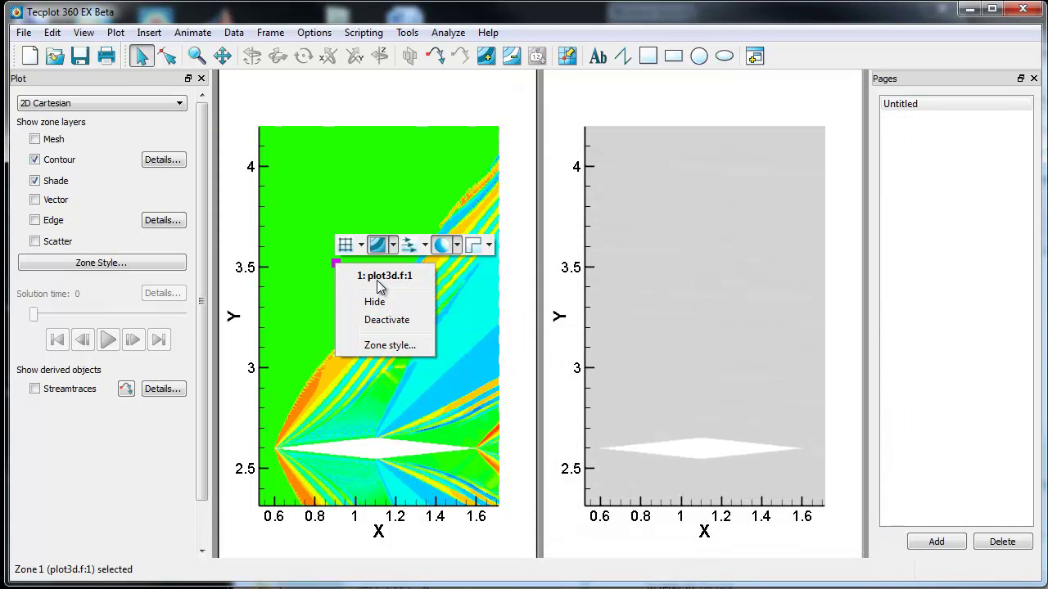
{"action": "left_click", "coordinate": [393, 245]}
{"action": "left_click", "coordinate": [412, 269]}
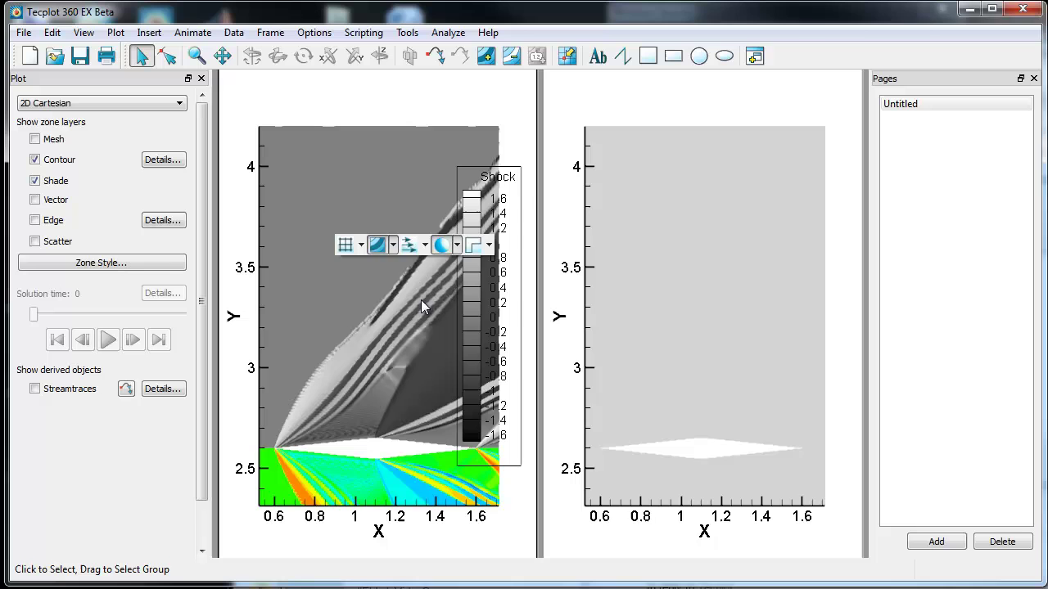
{"action": "right_click", "coordinate": [318, 491]}
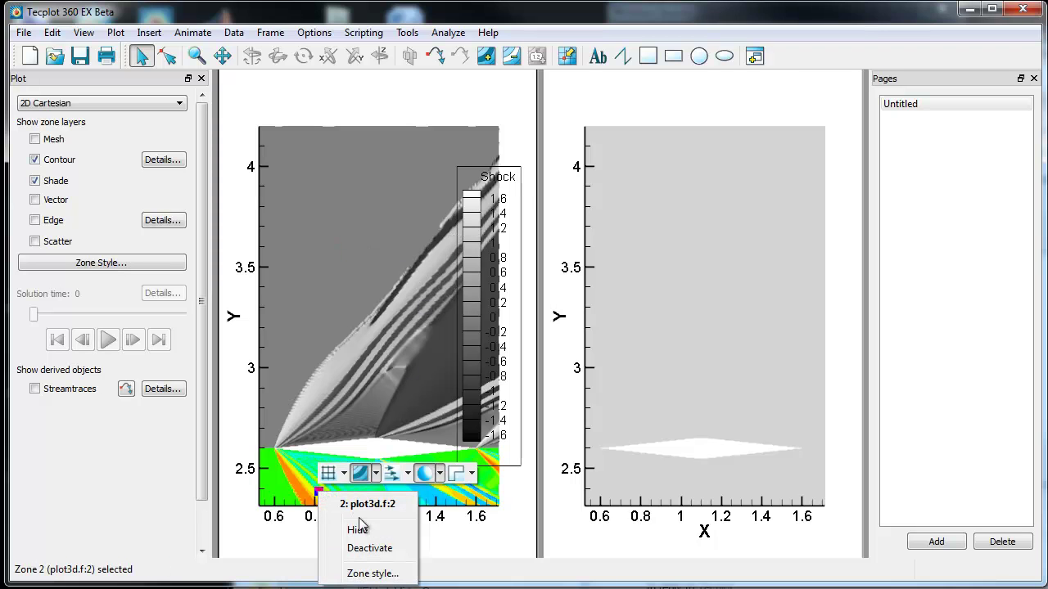
{"action": "left_click", "coordinate": [375, 478]}
{"action": "left_click", "coordinate": [394, 495]}
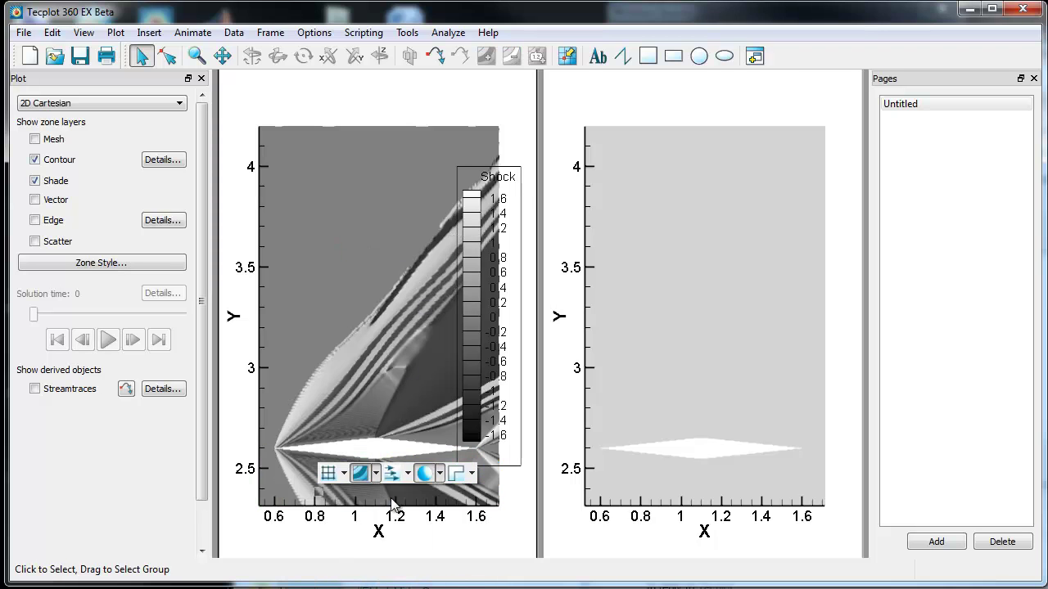
Hide the Shock contour legend and reframe the linked plots to show more of the flow around the airfoil
{"action": "right_click", "coordinate": [488, 310]}
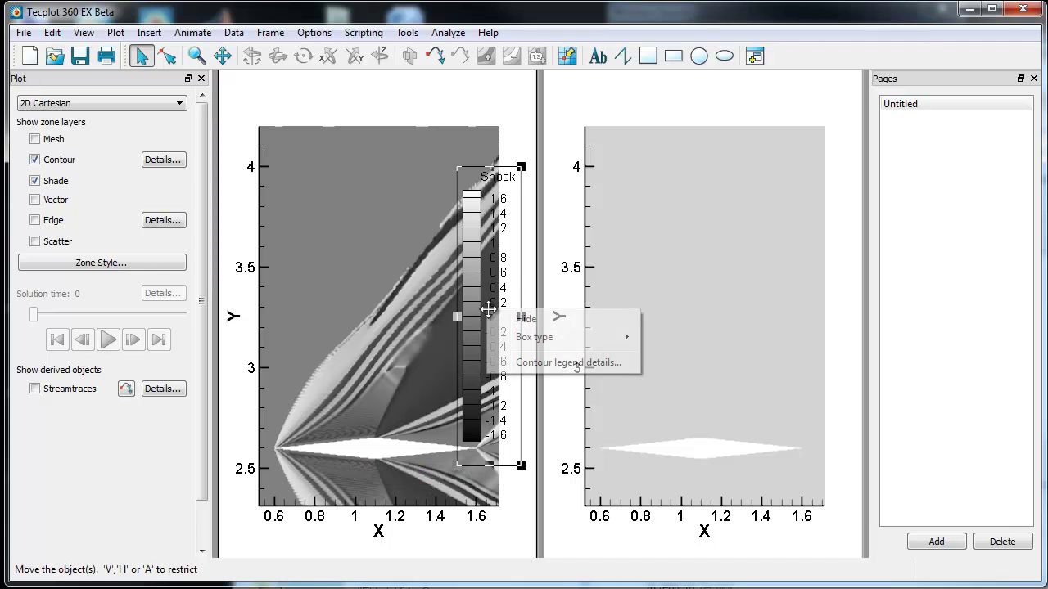
{"action": "left_click", "coordinate": [524, 319]}
{"action": "right_click_drag", "start_coordinate": [418, 380], "coordinate": [398, 333]}
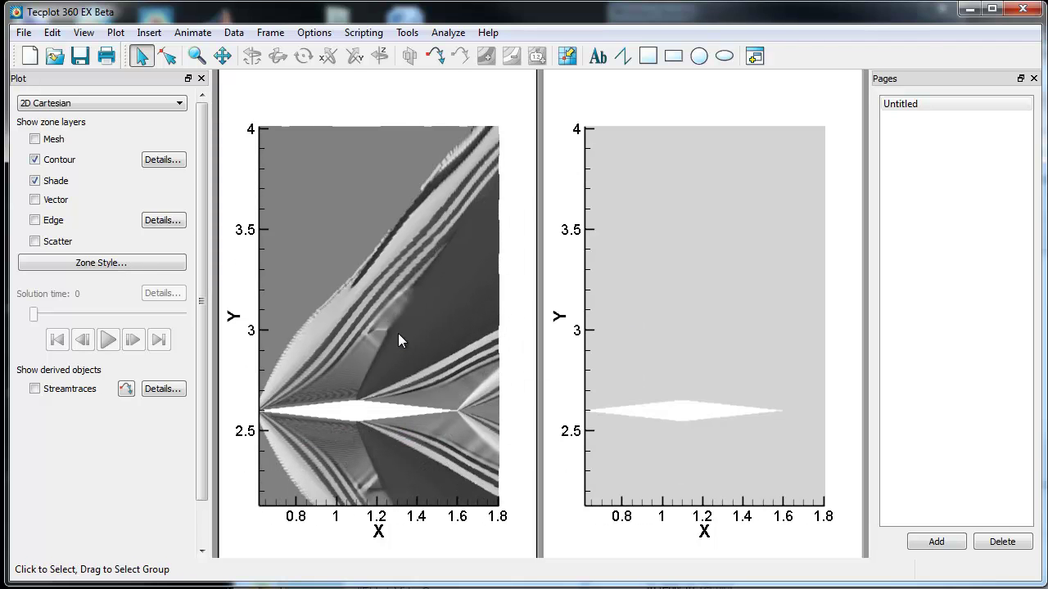
{"action": "scroll", "coordinate": [398, 335], "scroll_direction": "down", "scroll_amount": 2}
{"action": "right_click", "coordinate": [403, 419]}
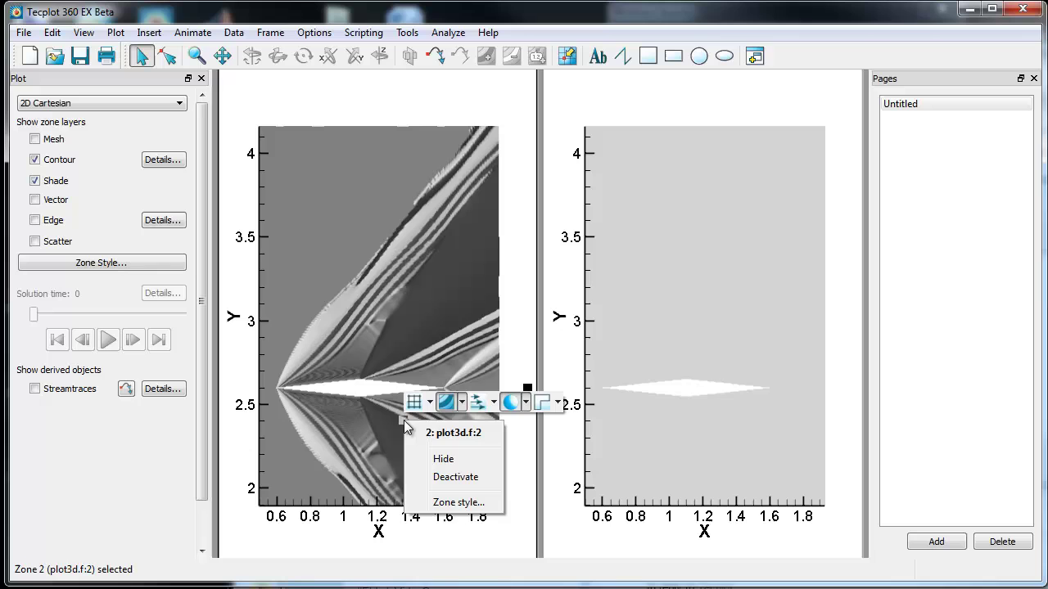
{"action": "left_click", "coordinate": [518, 461]}
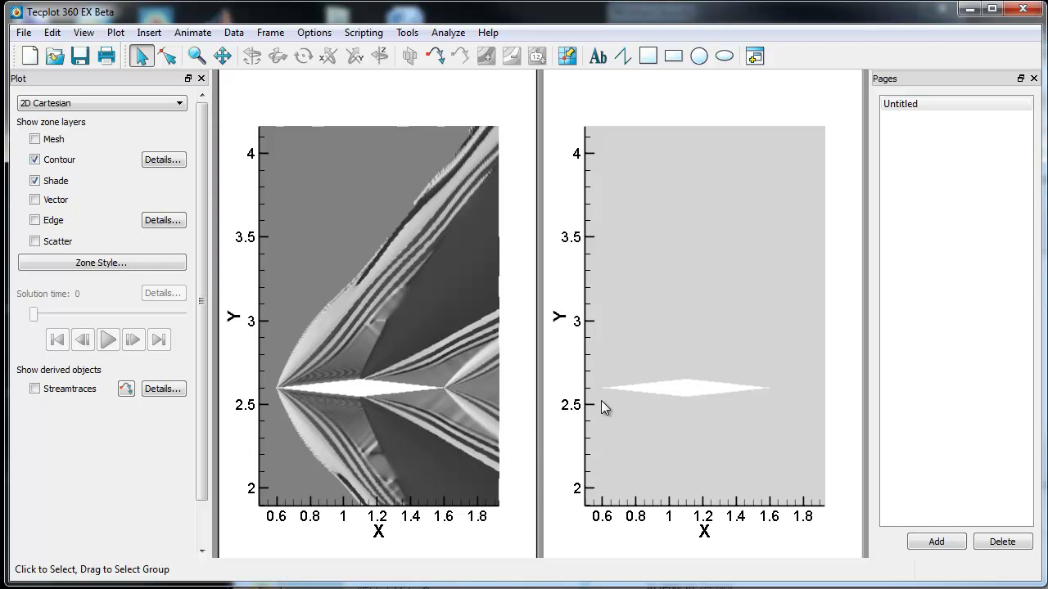
Assign the Shadowgraph variable to contour group 1 of the right frame in the contour details
{"action": "left_click", "coordinate": [673, 339]}
{"action": "left_click", "coordinate": [675, 333]}
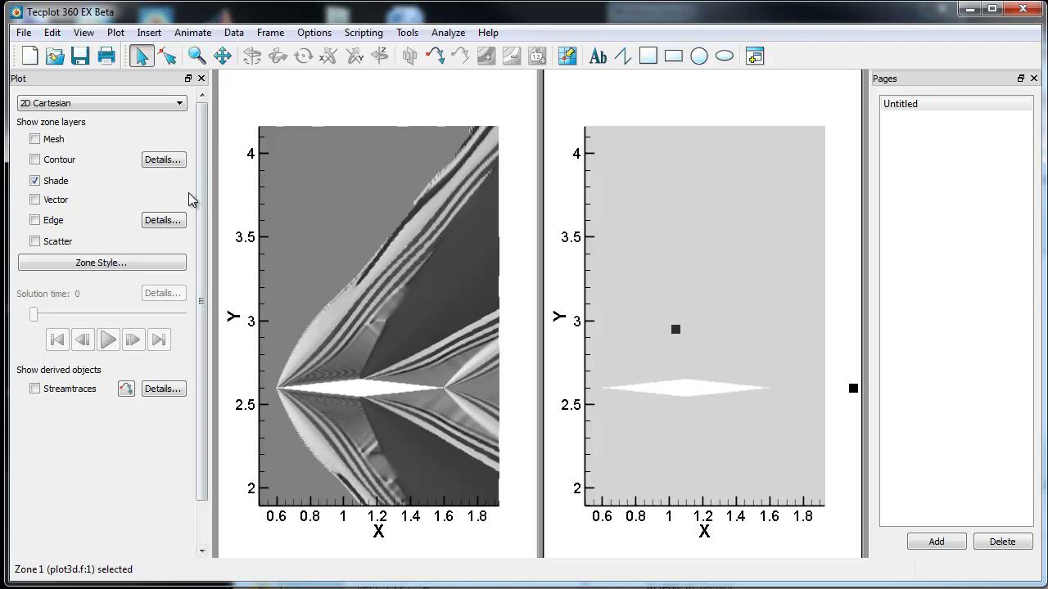
{"action": "left_click", "coordinate": [176, 162]}
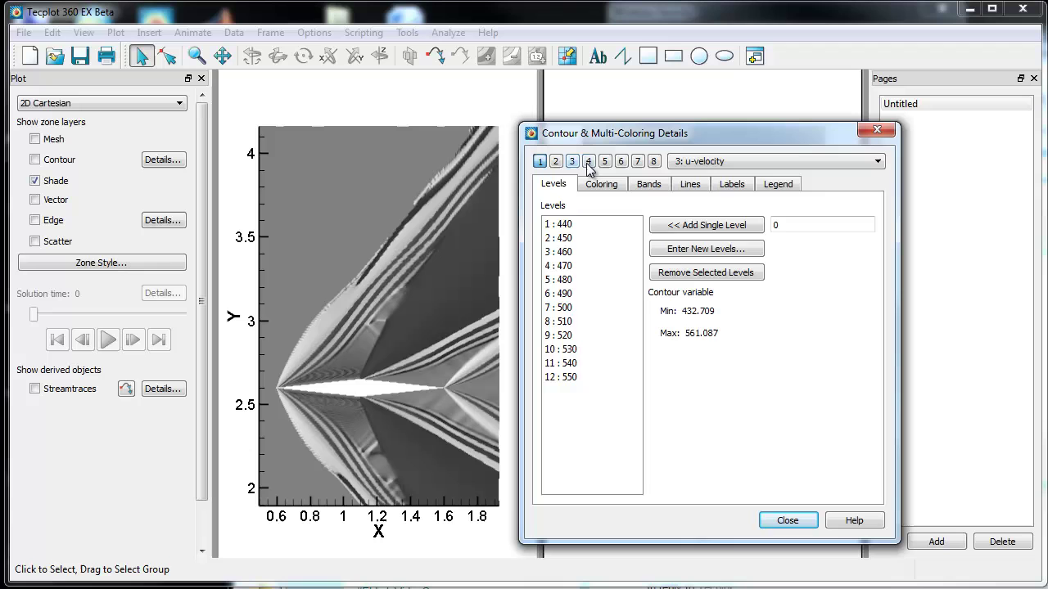
{"action": "left_click", "coordinate": [725, 162]}
{"action": "left_click", "coordinate": [714, 252]}
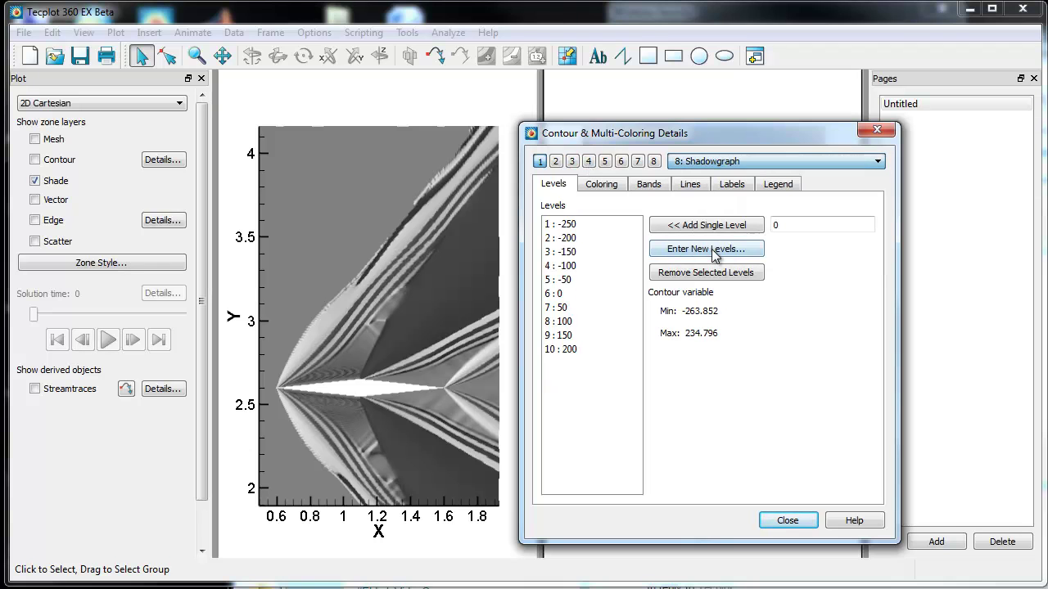
Give the Shadowgraph contour group continuous color distribution with the GrayScale color map and close the contour details
{"action": "left_click", "coordinate": [608, 186]}
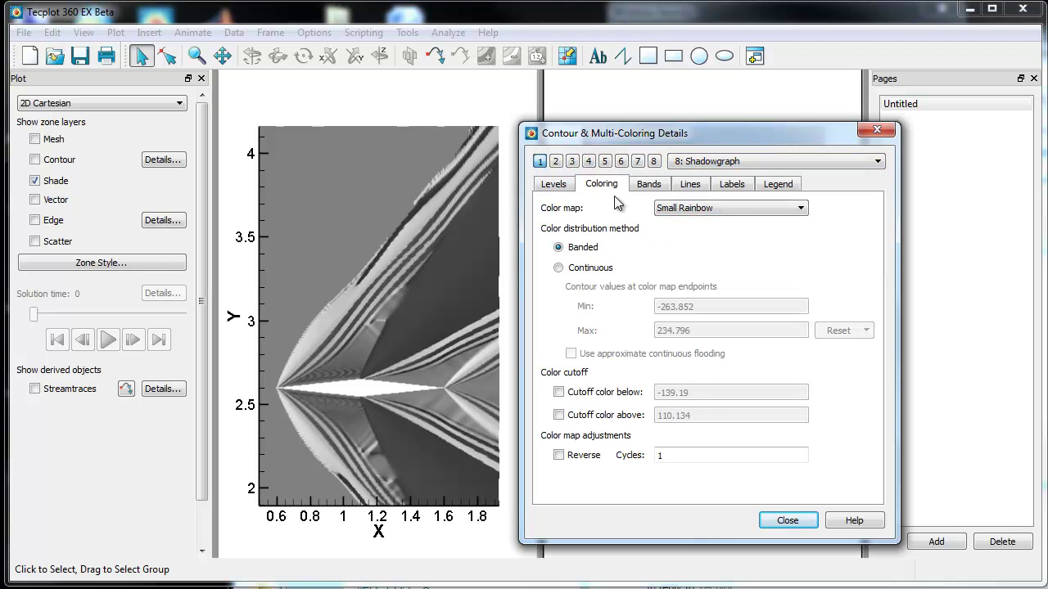
{"action": "left_click", "coordinate": [610, 269]}
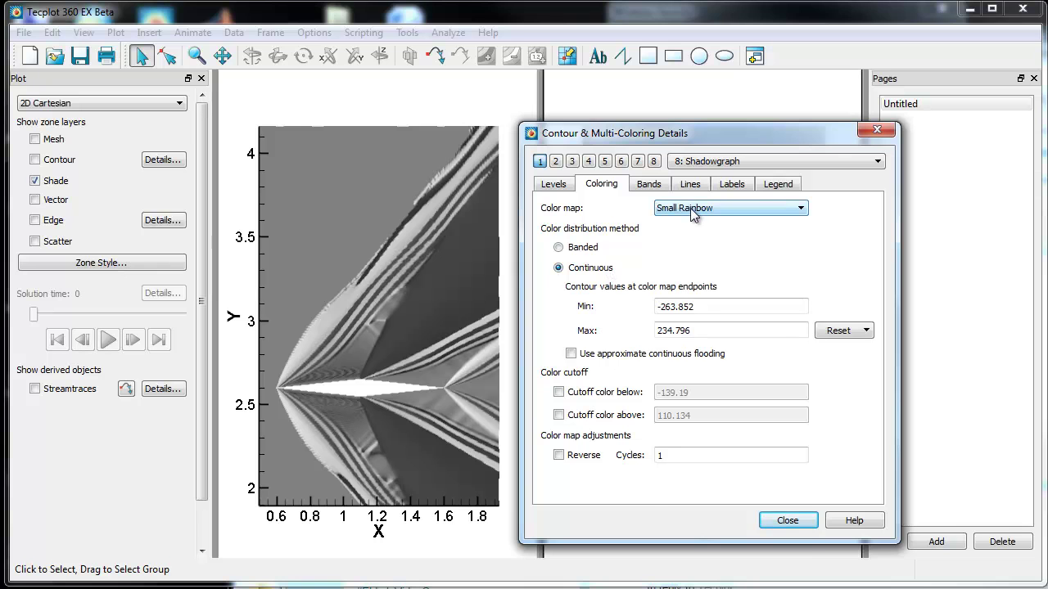
{"action": "left_click", "coordinate": [692, 210]}
{"action": "left_click", "coordinate": [693, 252]}
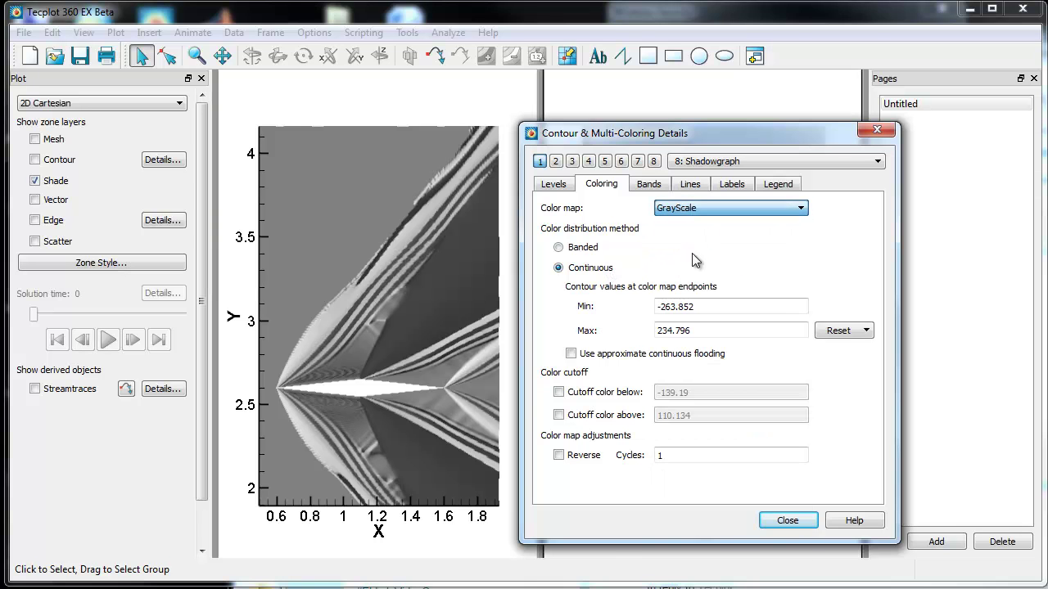
{"action": "left_click", "coordinate": [770, 525]}
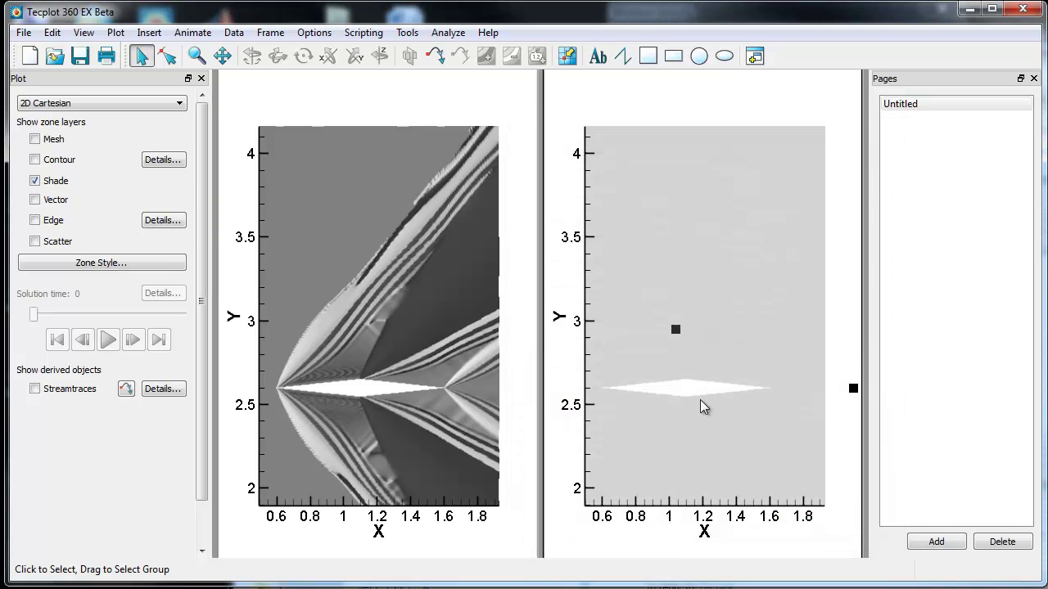
Flood the zones above and below the airfoil in the right frame with the Shadowgraph contour group
{"action": "left_click", "coordinate": [724, 307]}
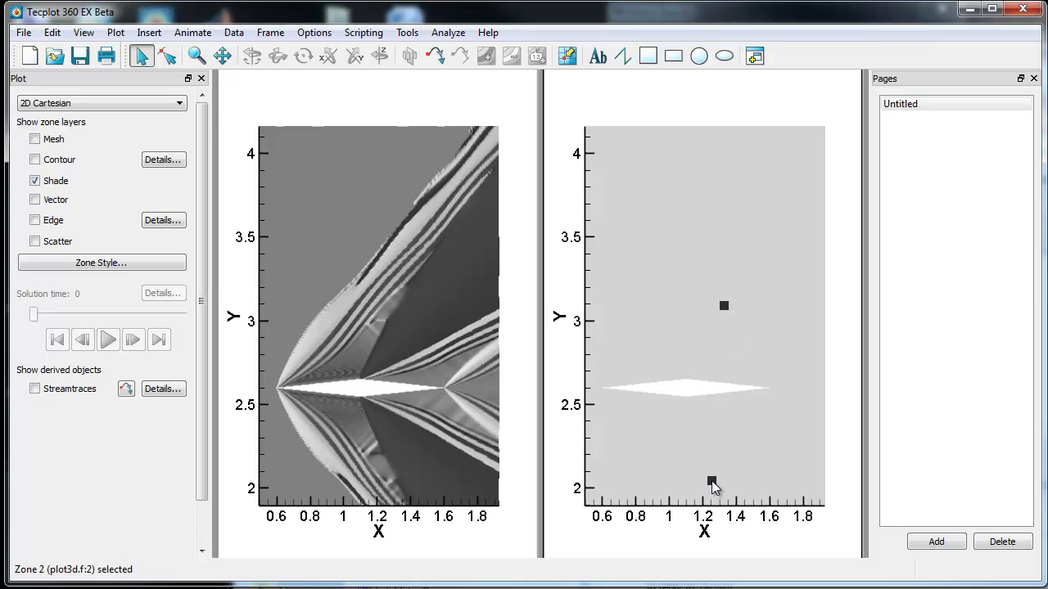
{"action": "right_click", "coordinate": [732, 312]}
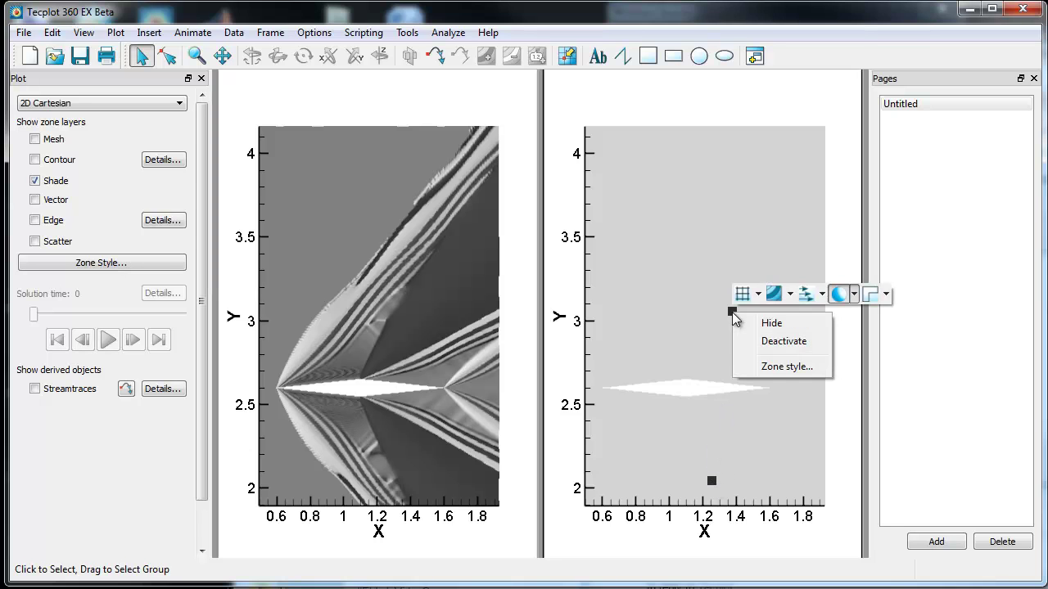
{"action": "left_click", "coordinate": [791, 300]}
{"action": "left_click", "coordinate": [815, 317]}
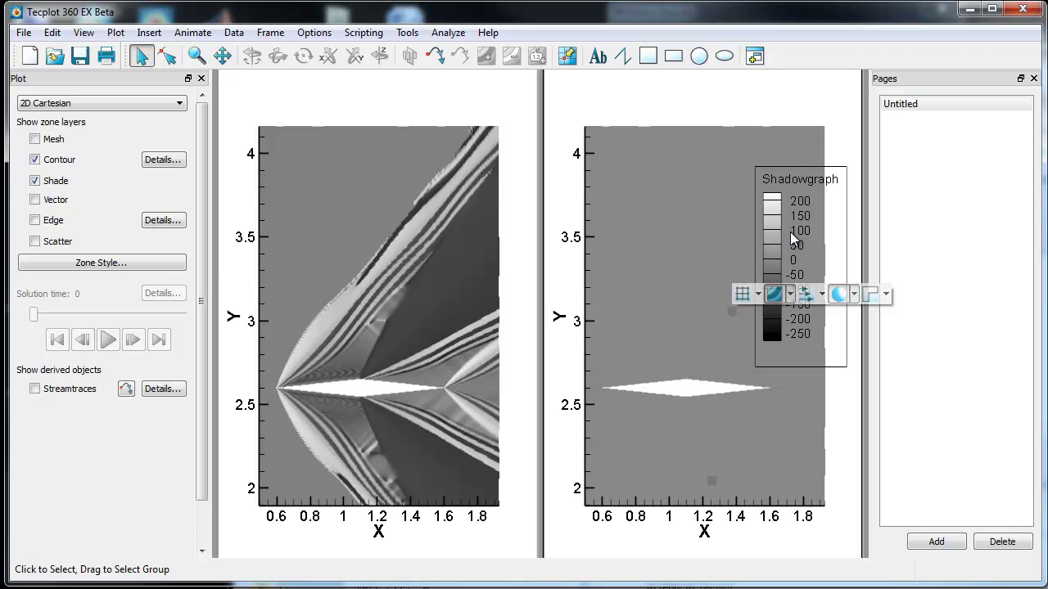
Set the Shadowgraph color map endpoints to a minimum of -100 and a maximum of 100, keeping the right frame in view
{"action": "left_click", "coordinate": [164, 160]}
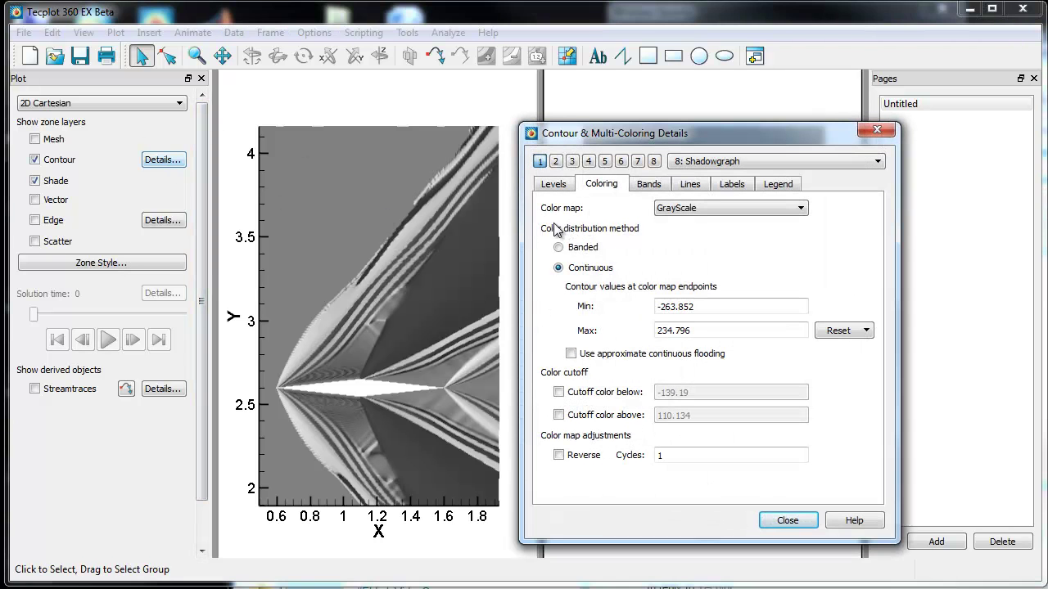
{"action": "left_click_drag", "start_coordinate": [696, 307], "coordinate": [614, 309]}
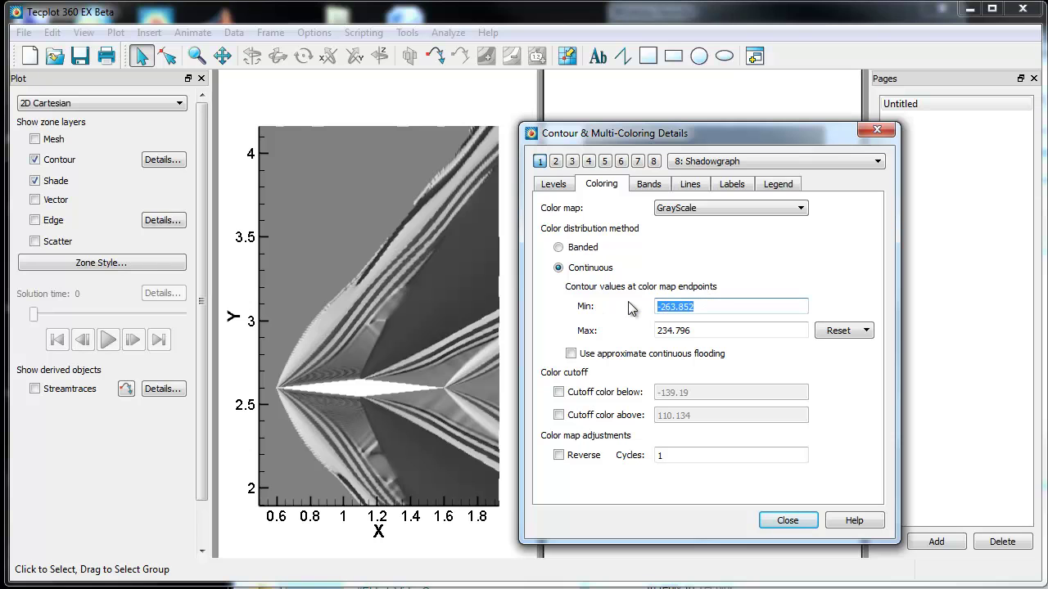
{"action": "type", "text": "-100"}
{"action": "key", "text": "Tab"}
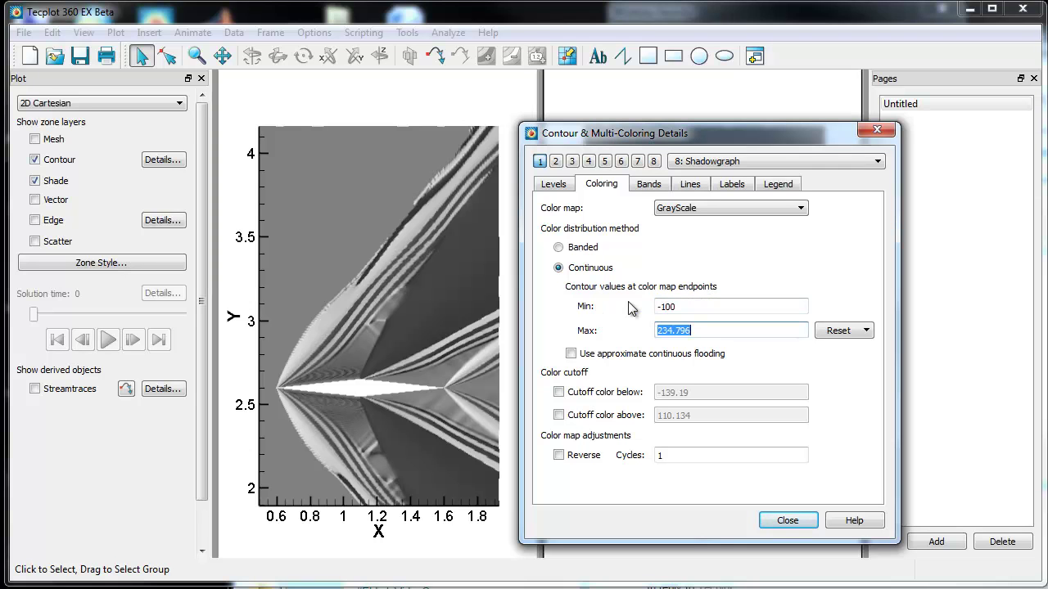
{"action": "type", "text": "100"}
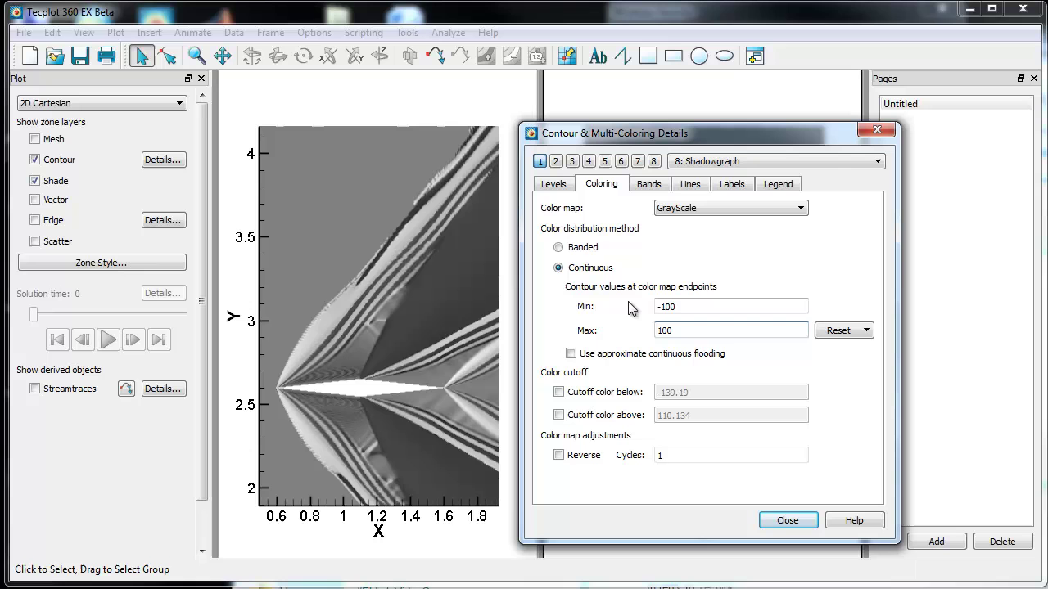
{"action": "left_click_drag", "start_coordinate": [729, 135], "coordinate": [376, 122]}
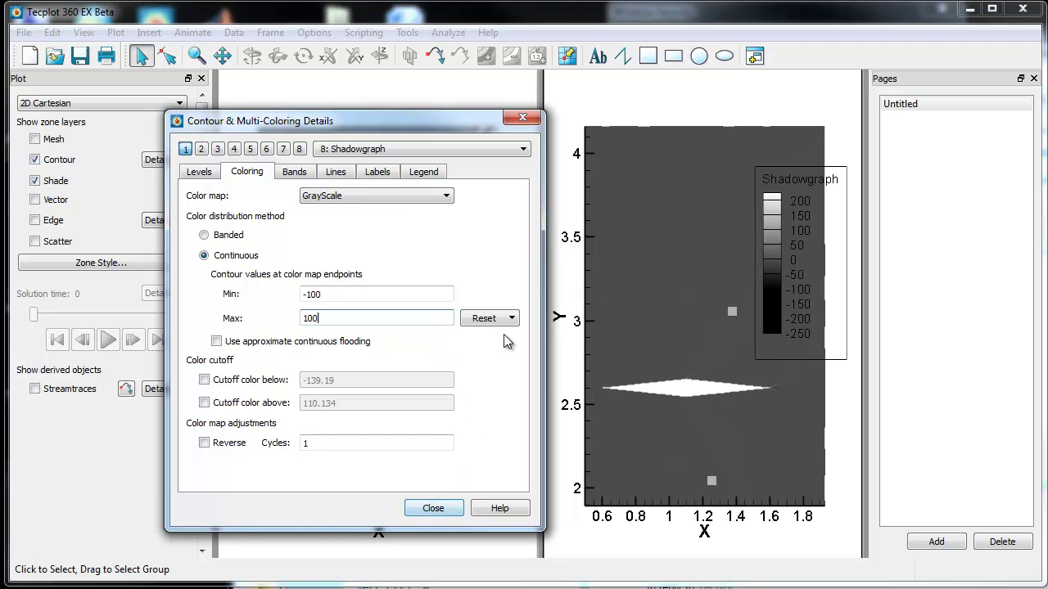
{"action": "left_click", "coordinate": [790, 318]}
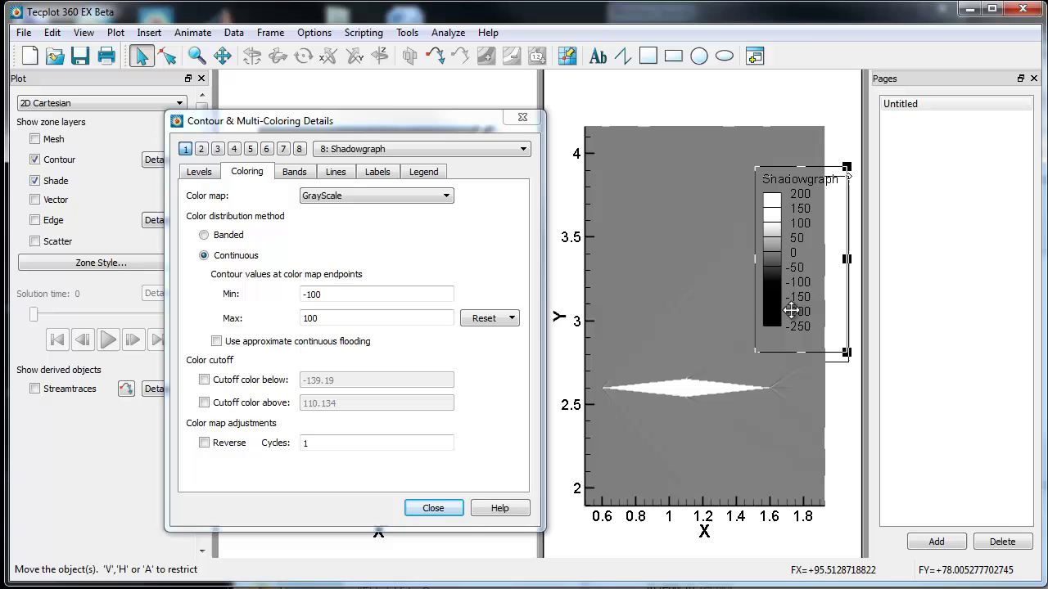
{"action": "left_click_drag", "start_coordinate": [791, 310], "coordinate": [793, 318]}
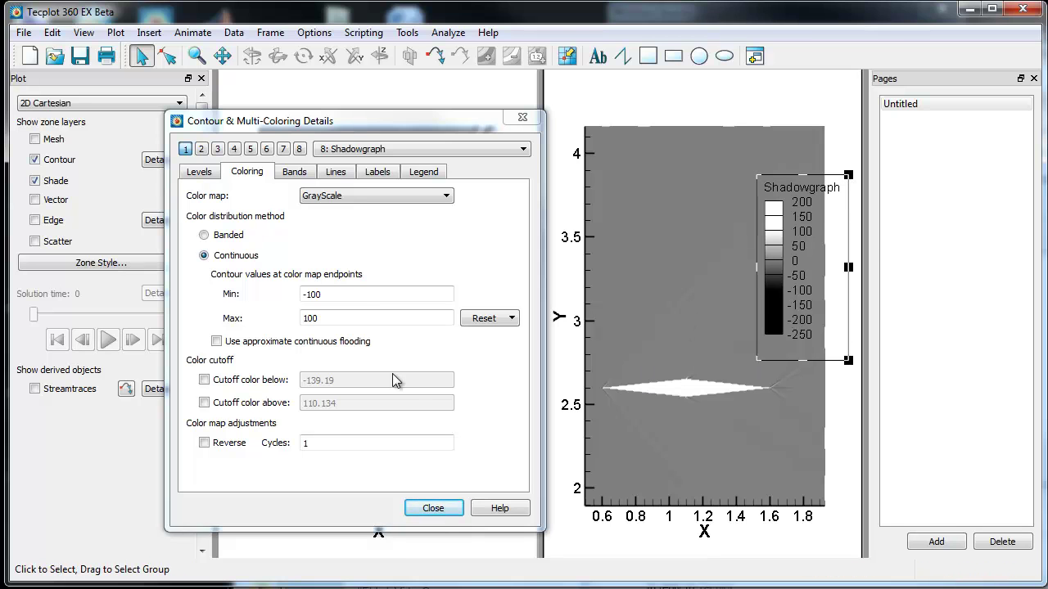
Set the Shadowgraph color map endpoints to -10 minimum and 10 maximum, and fully redraw the plot with the contour details closed
{"action": "left_click", "coordinate": [369, 298]}
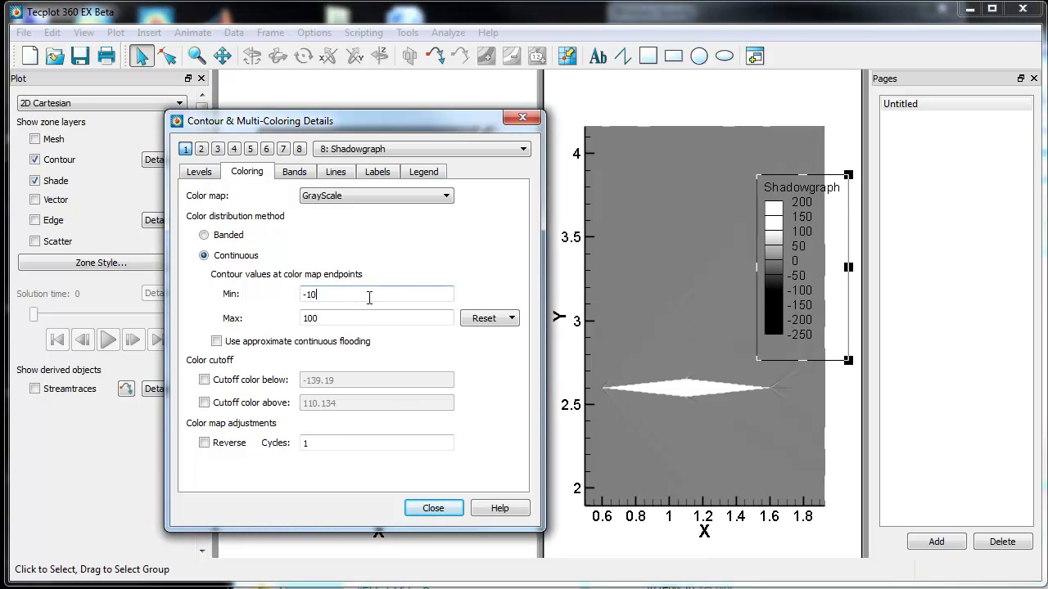
{"action": "left_click", "coordinate": [366, 317]}
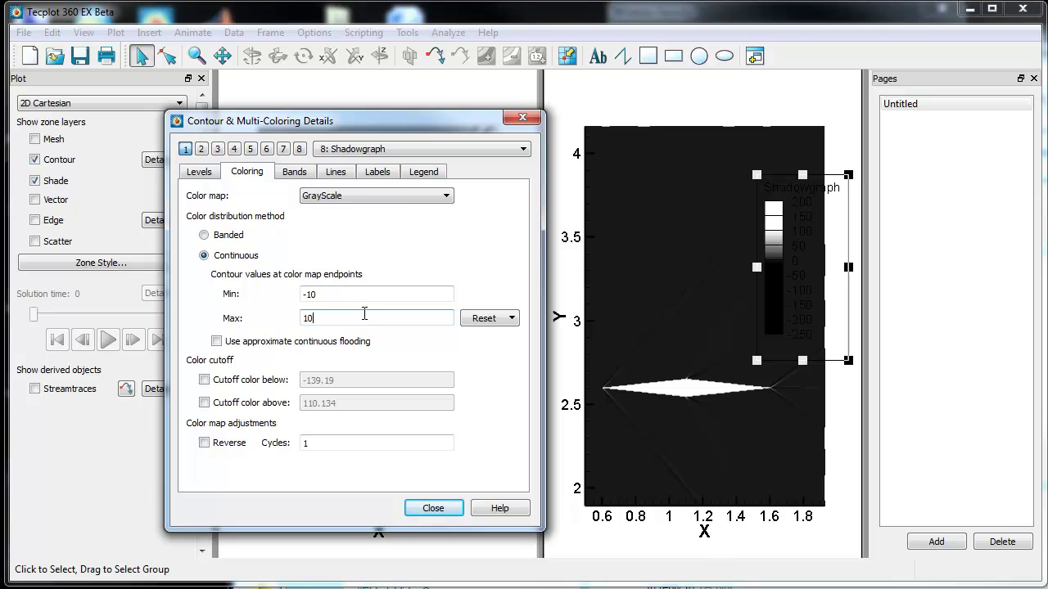
{"action": "type", "text": "10"}
{"action": "key", "text": "Tab"}
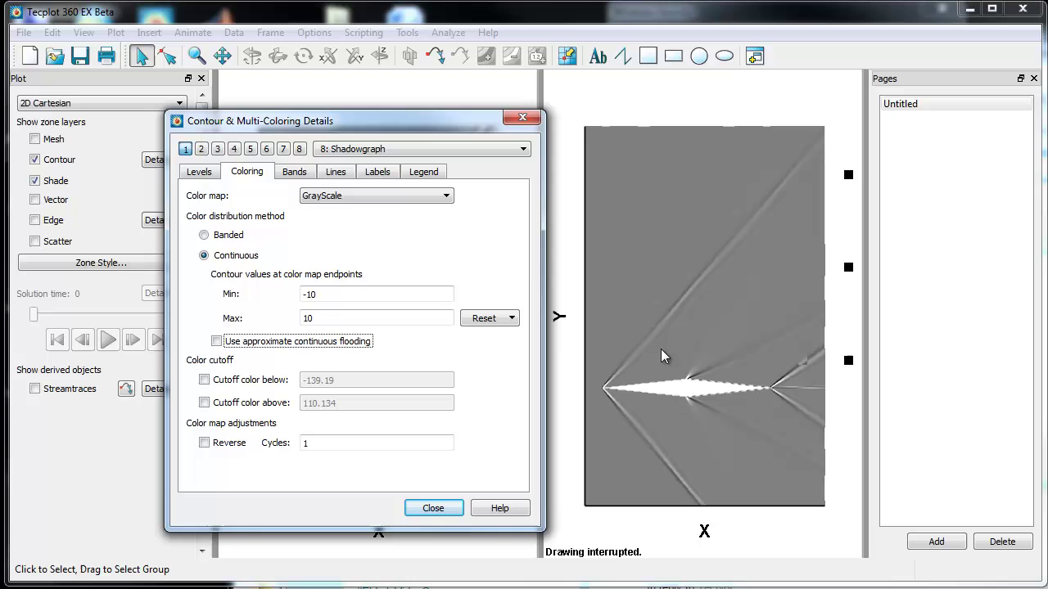
{"action": "left_click", "coordinate": [434, 509]}
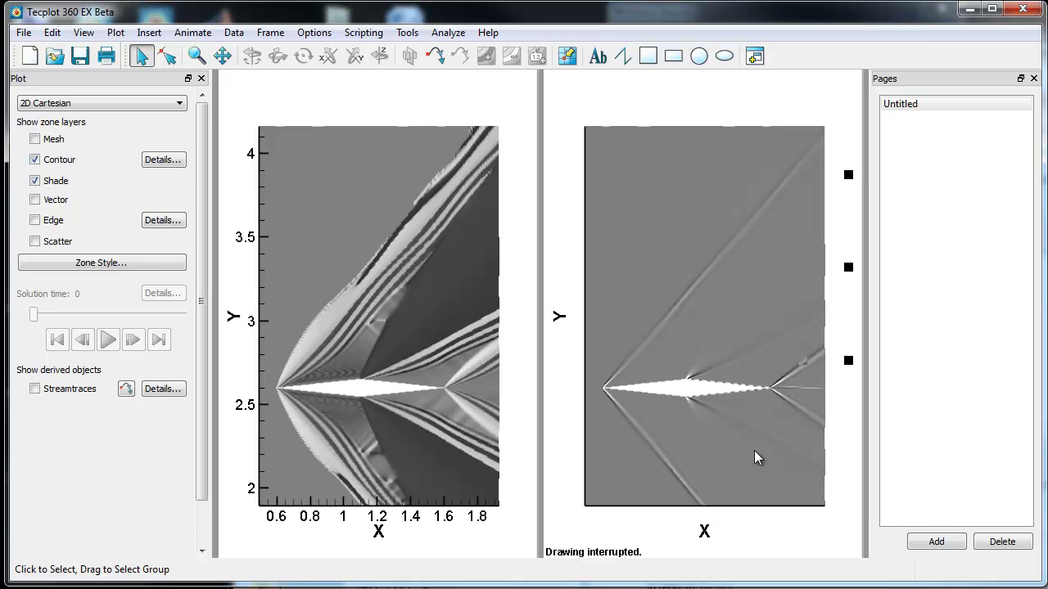
{"action": "scroll", "coordinate": [196, 451], "scroll_direction": "down", "scroll_amount": 2}
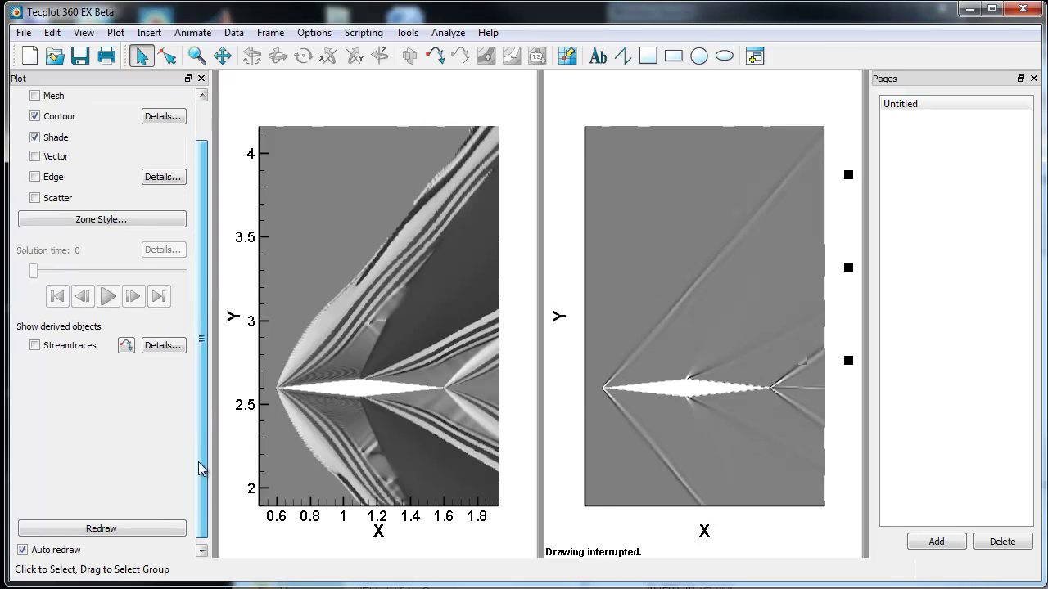
{"action": "left_click", "coordinate": [144, 524]}
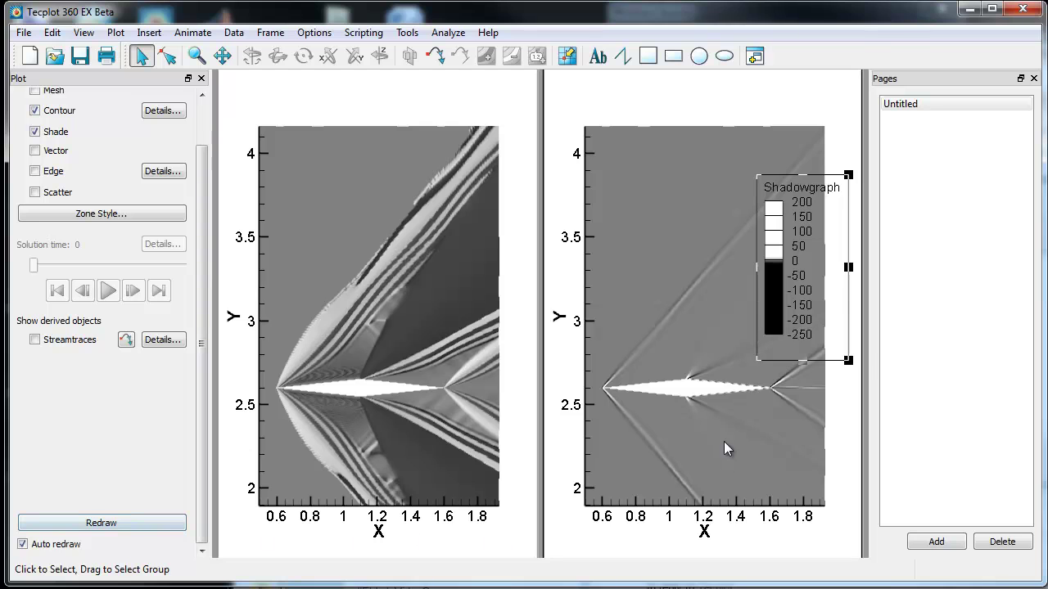
Hide the Shadowgraph contour legend in the right frame
{"action": "right_click", "coordinate": [777, 303]}
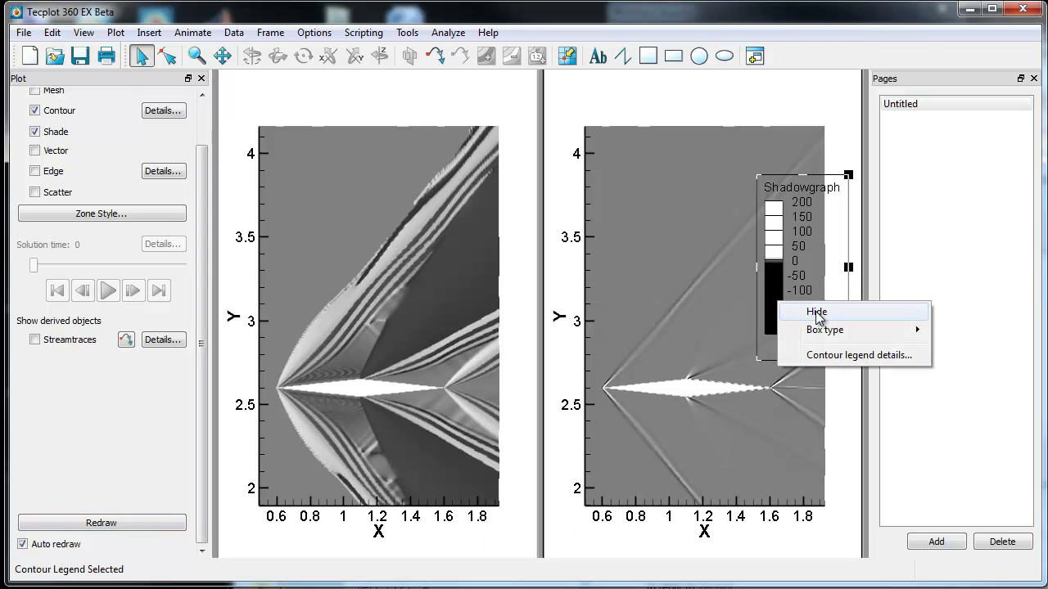
{"action": "left_click", "coordinate": [819, 355]}
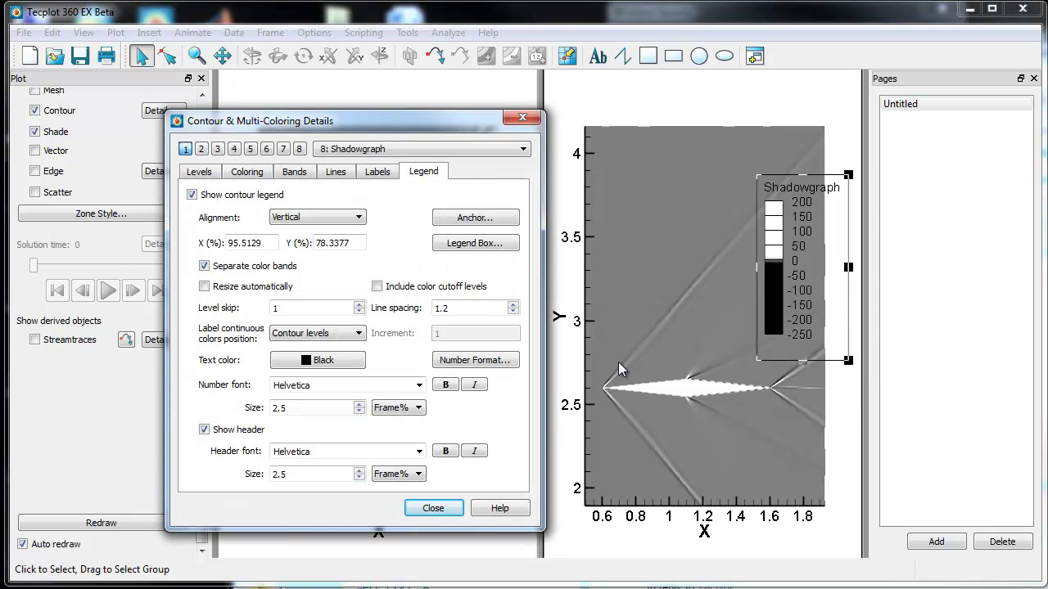
{"action": "left_click", "coordinate": [522, 117]}
{"action": "right_click", "coordinate": [782, 216]}
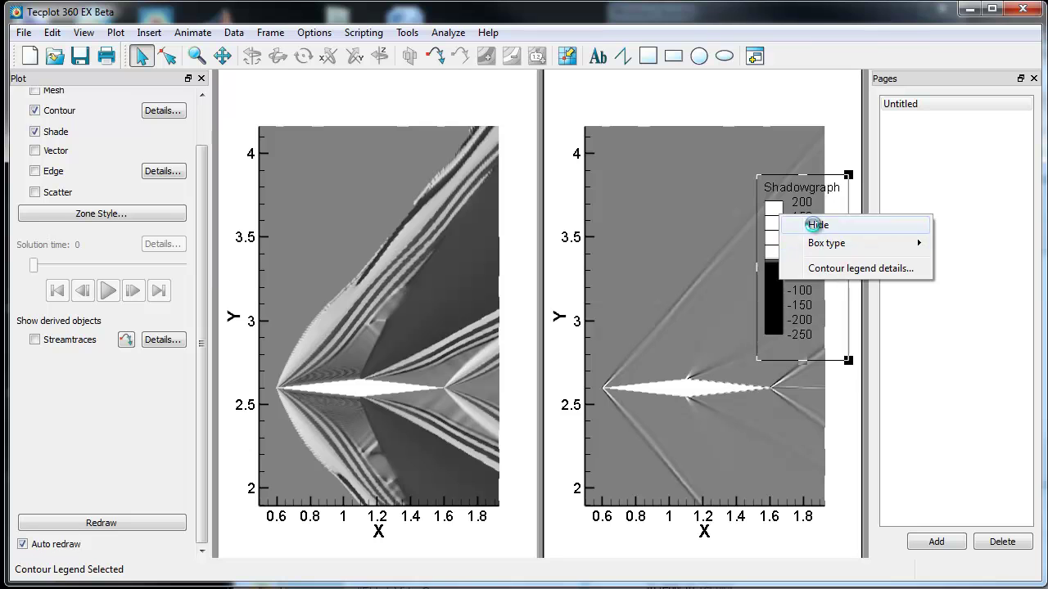
{"action": "left_click", "coordinate": [798, 225]}
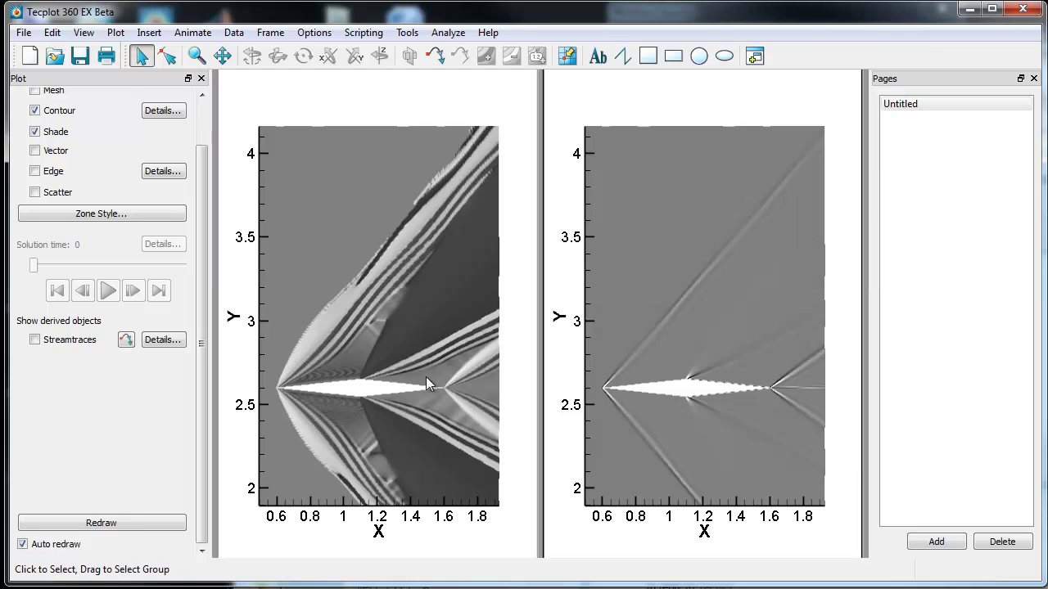